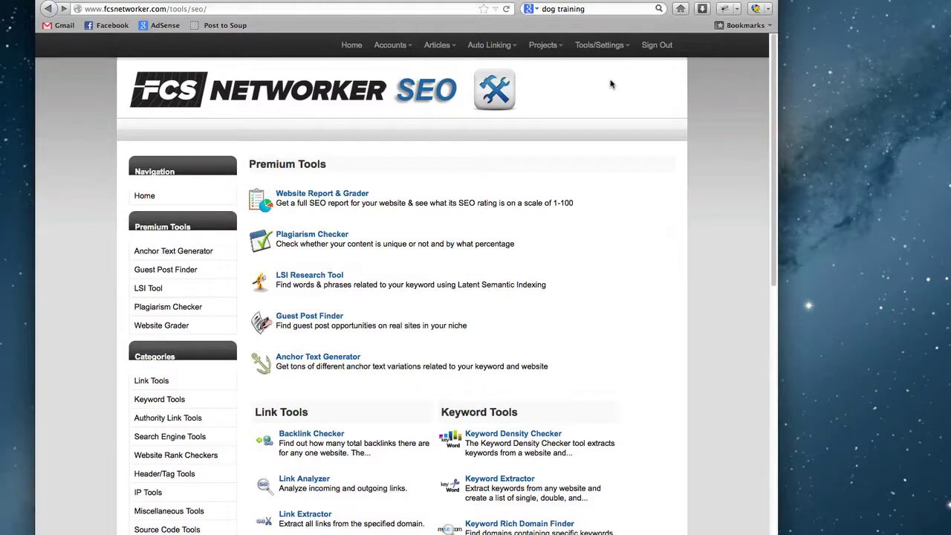
Browse the Premium Tools section of the SEO tools list.
mouse_move(615, 52)
drag(339, 166, 251, 164)
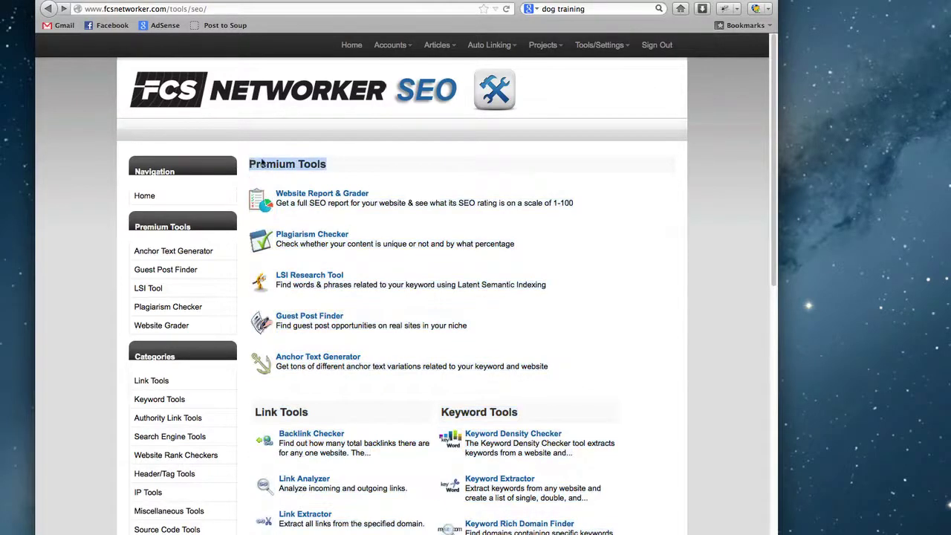
click(343, 161)
scroll(508, 219, down, 3)
scroll(508, 219, down, 4)
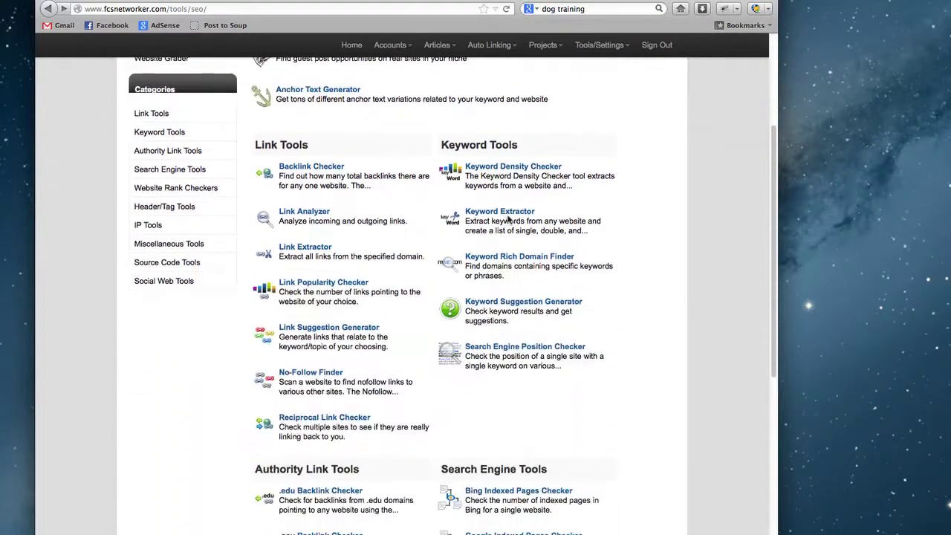
scroll(341, 206, down, 2)
scroll(340, 207, down, 15)
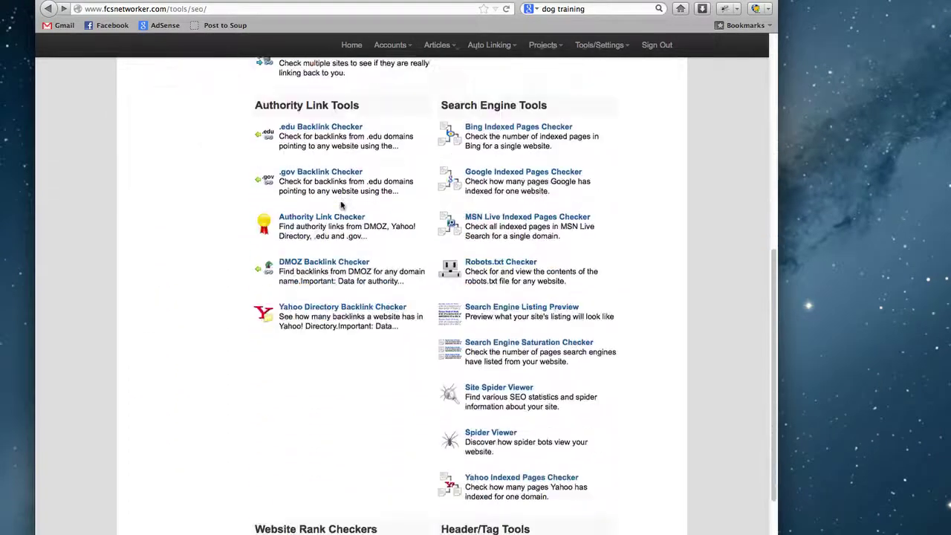
scroll(449, 260, down, 10)
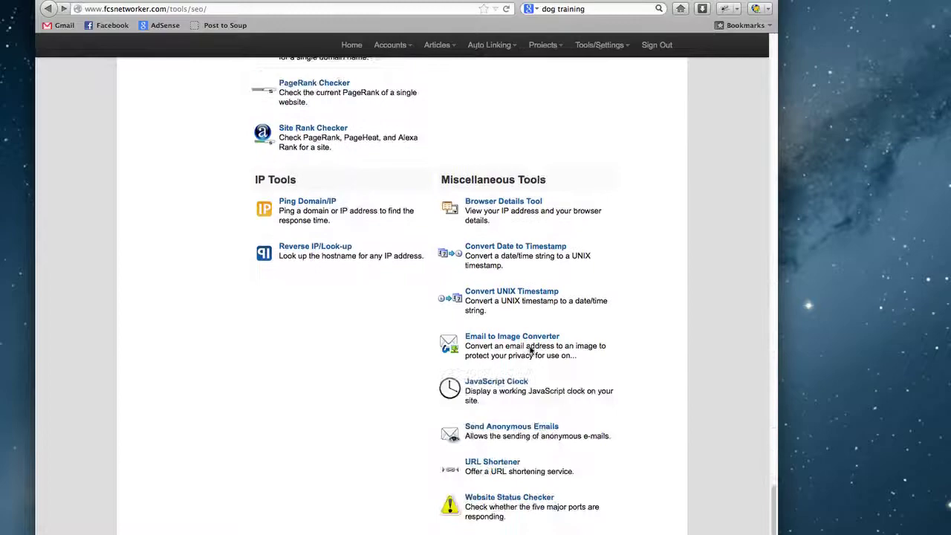
scroll(446, 372, up, 20)
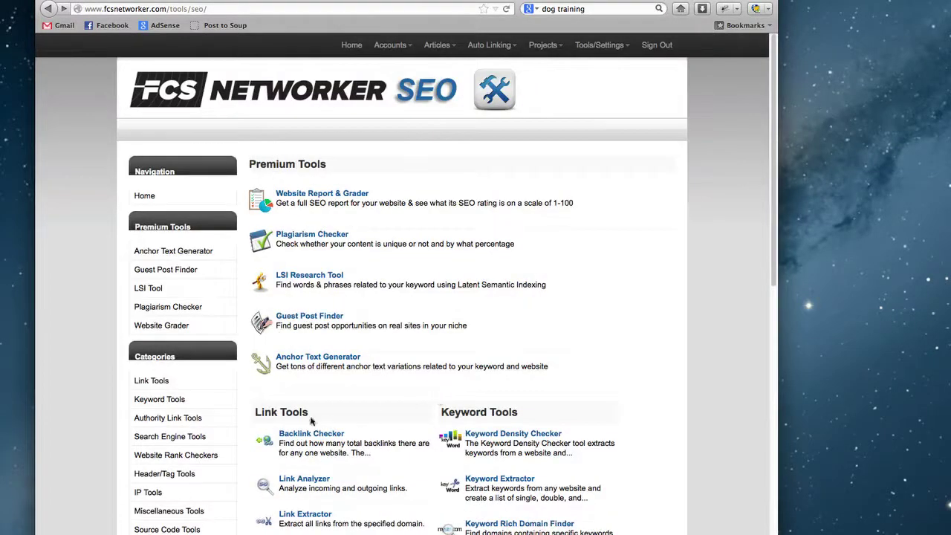
scroll(583, 393, down, 3)
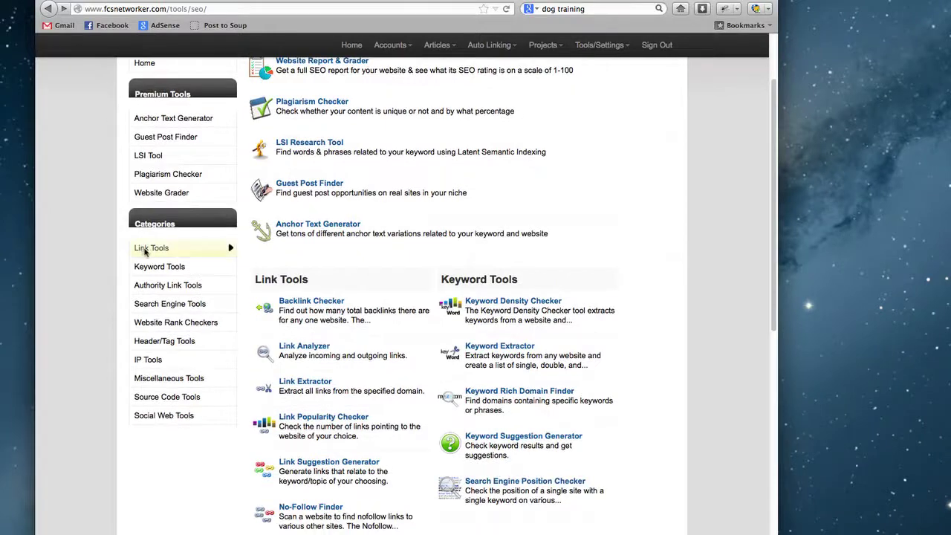
View the Link Tools category page, then return to the SEO tools overview.
click(145, 252)
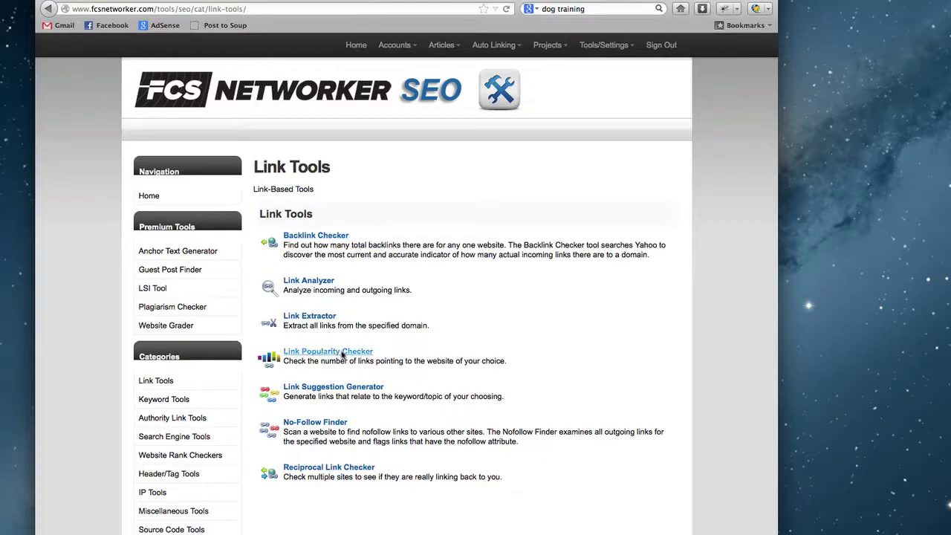
click(46, 9)
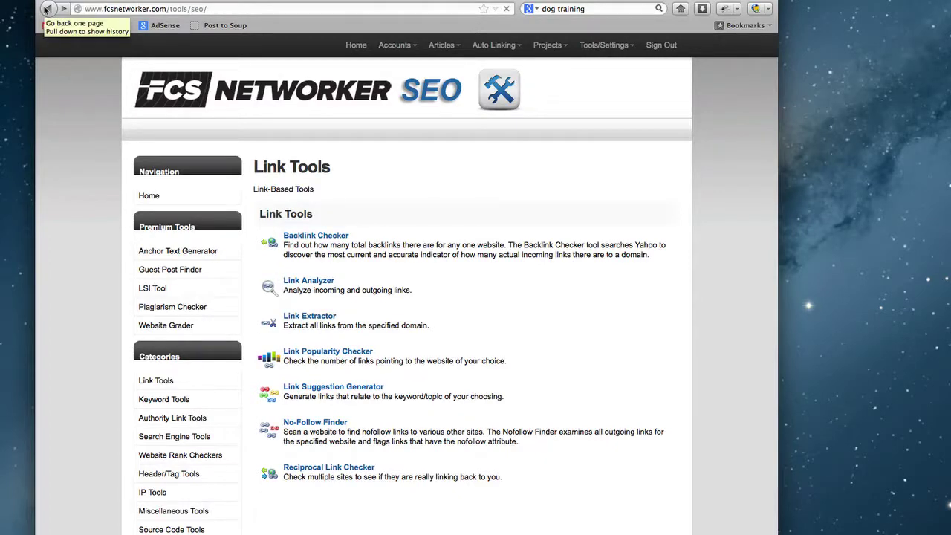
scroll(653, 491, down, 6)
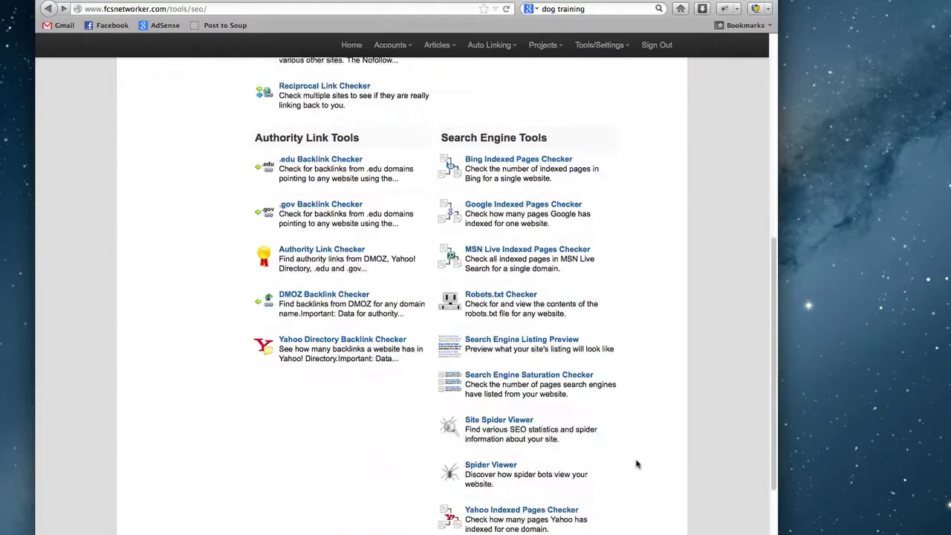
scroll(636, 464, down, 3)
scroll(636, 464, up, 10)
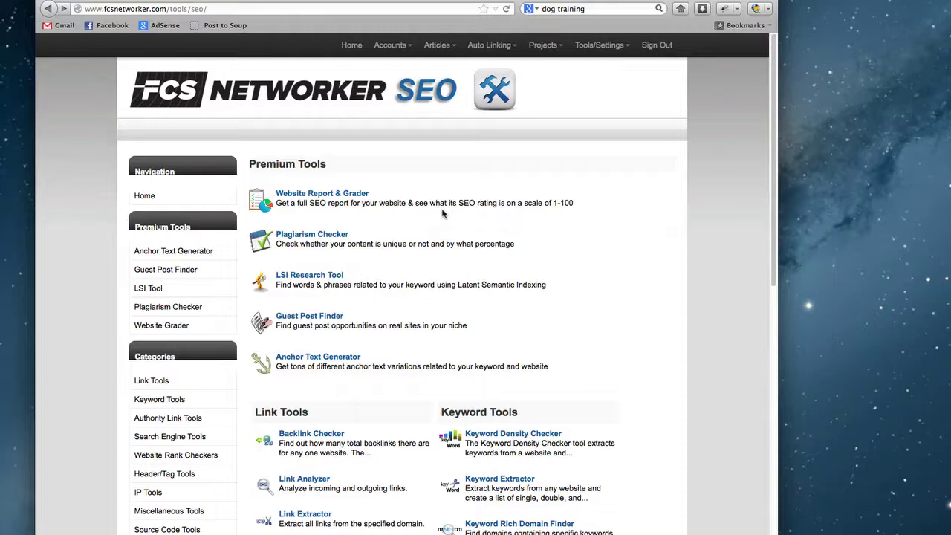
right_click(312, 195)
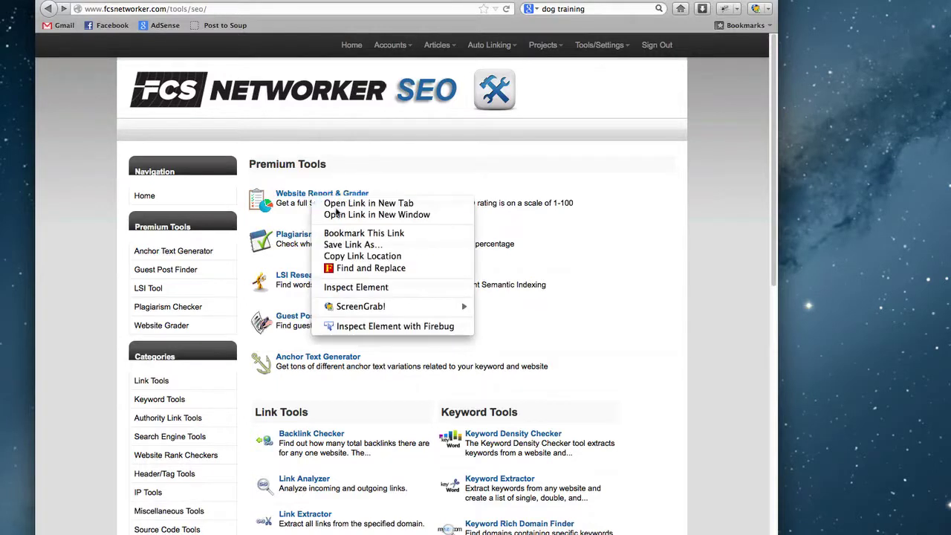
click(336, 214)
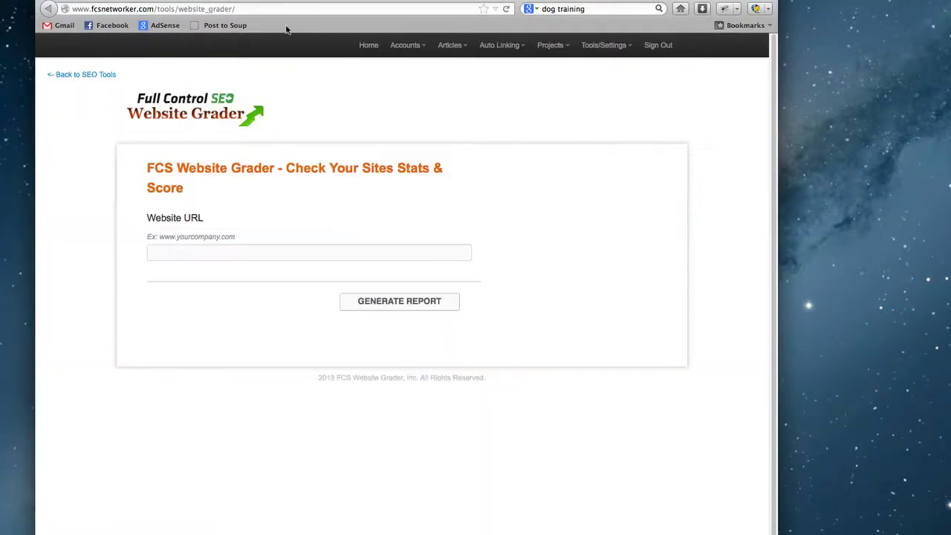
click(246, 252)
text(www.)
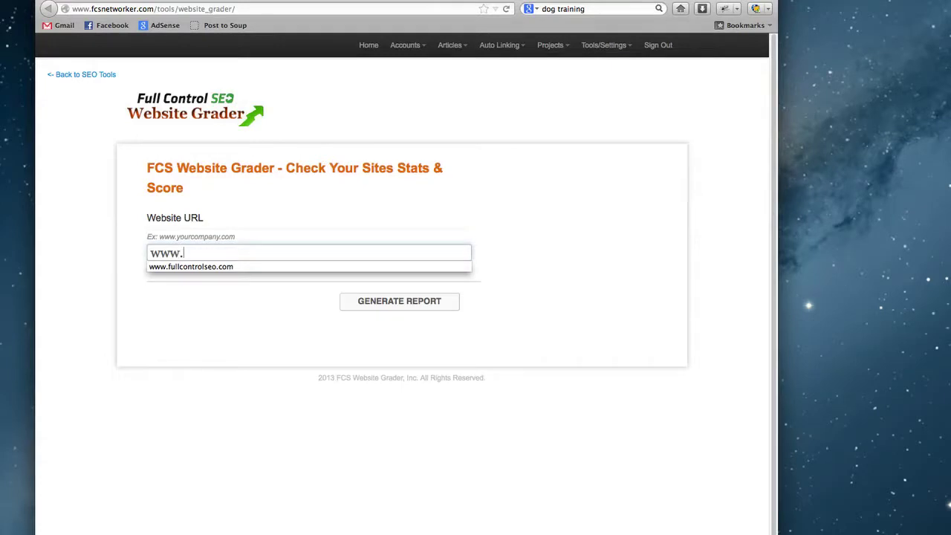
text(fullcontrolseo)
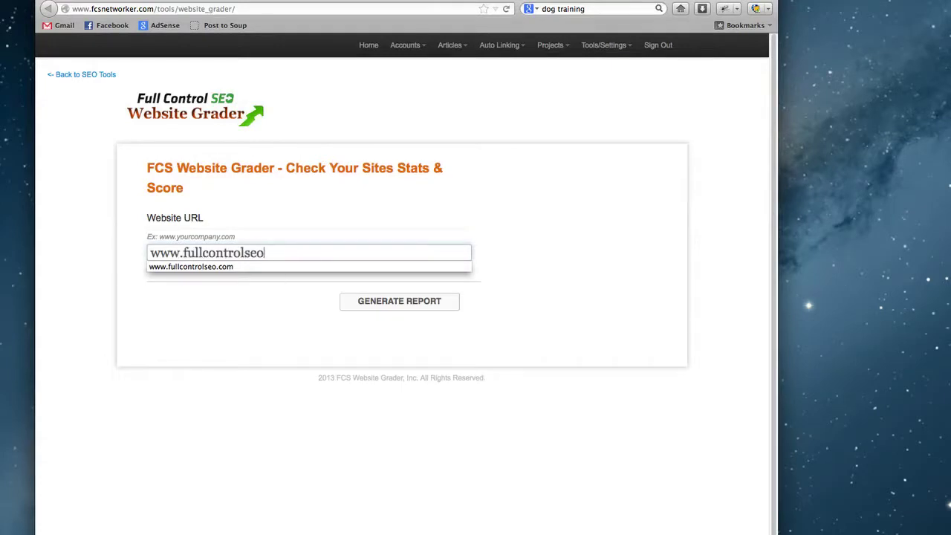
text(.com)
click(384, 302)
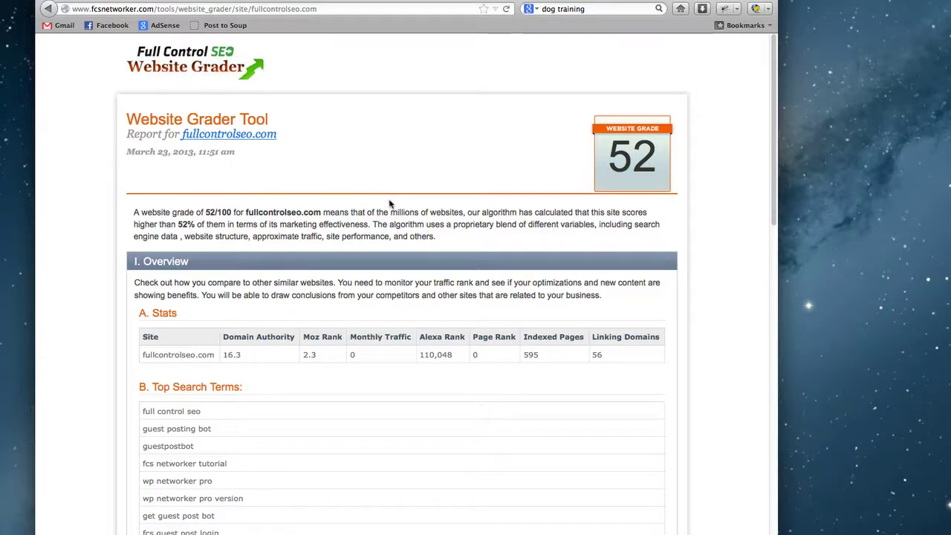
scroll(383, 236, down, 3)
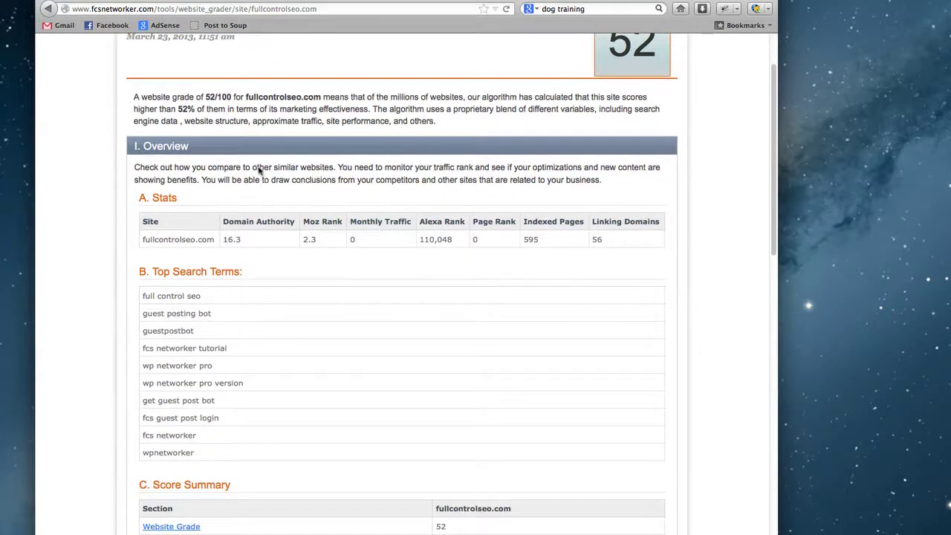
scroll(250, 171, down, 2)
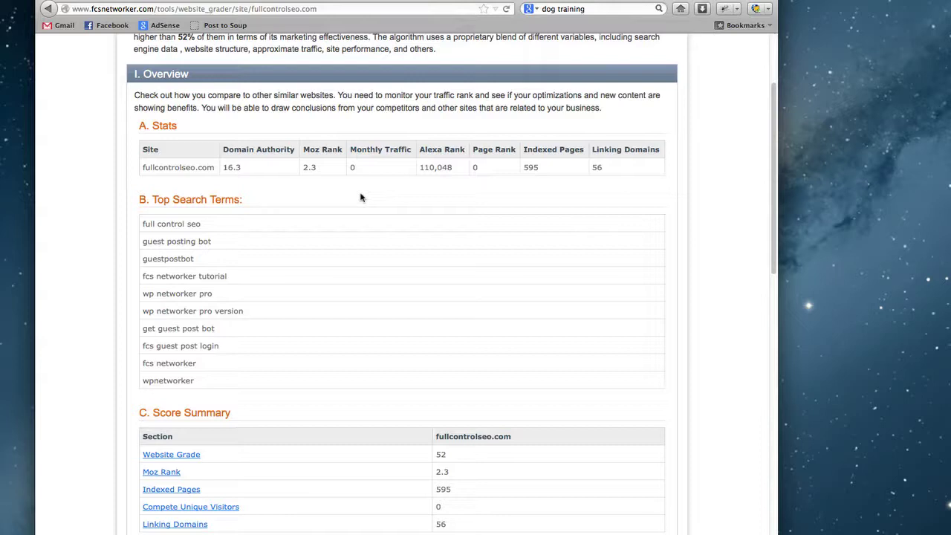
drag(420, 151, 658, 149)
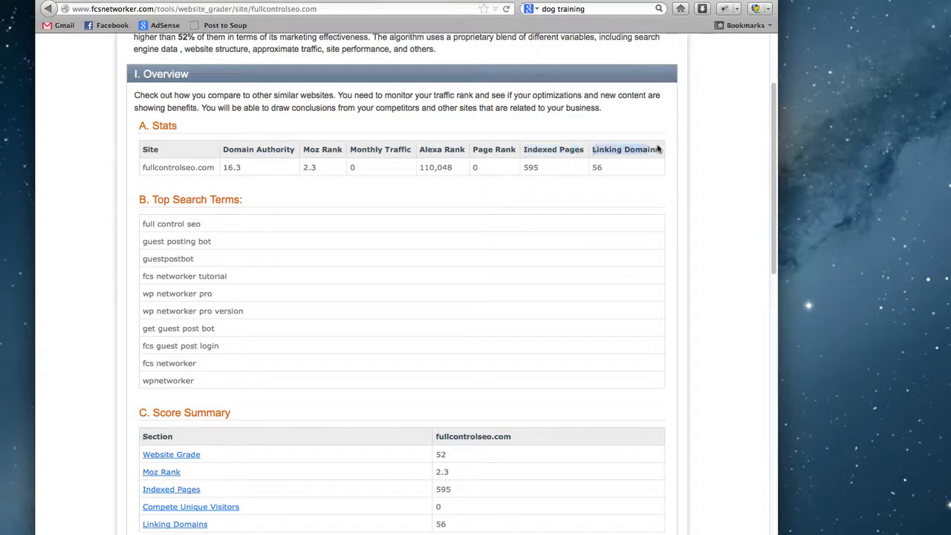
click(668, 145)
scroll(274, 208, down, 2)
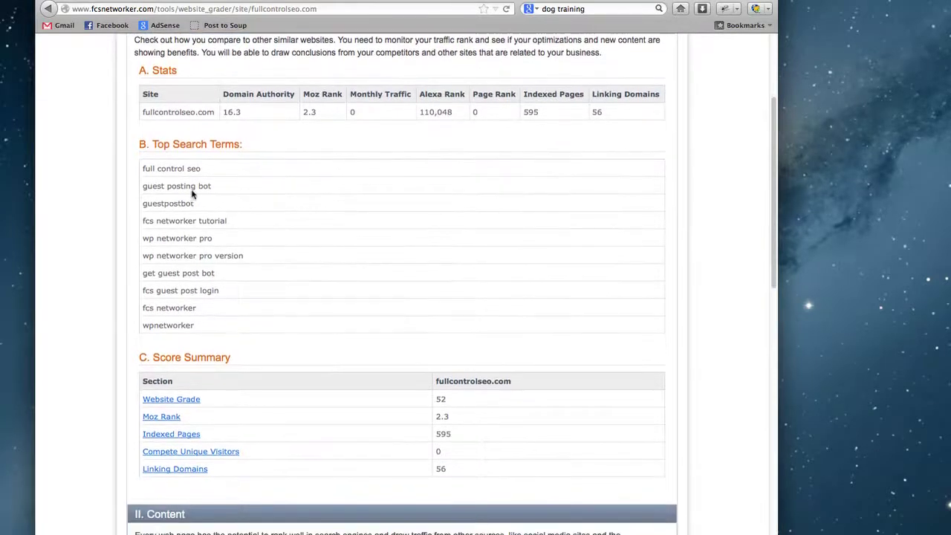
scroll(214, 200, down, 1)
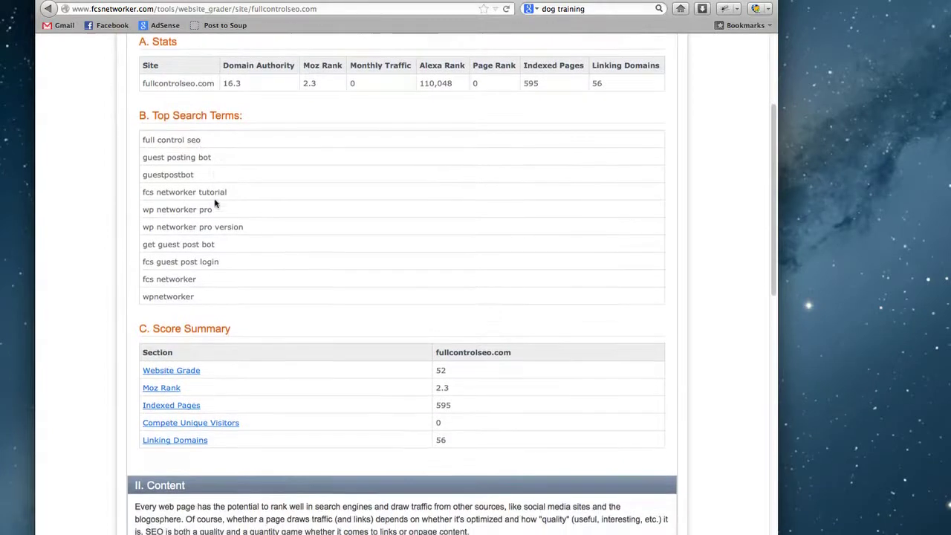
scroll(215, 203, down, 8)
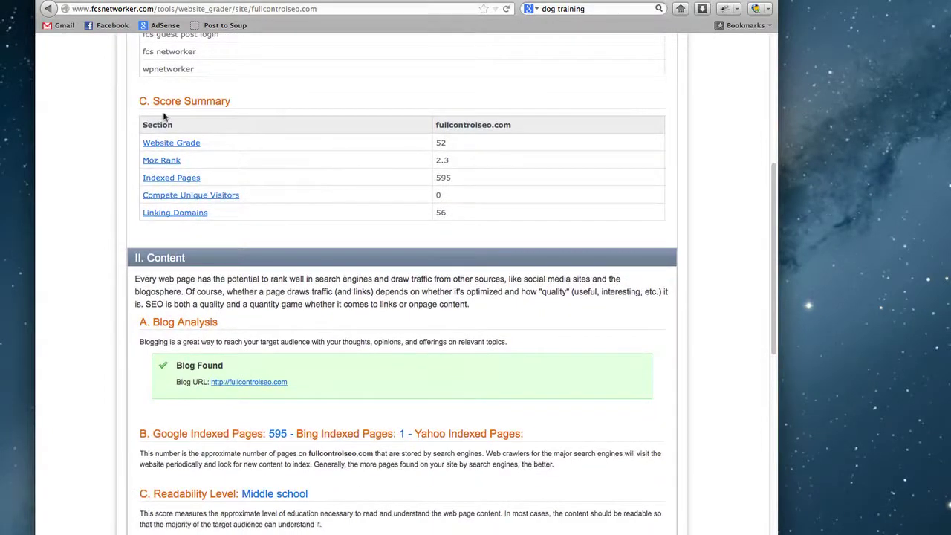
scroll(330, 214, down, 5)
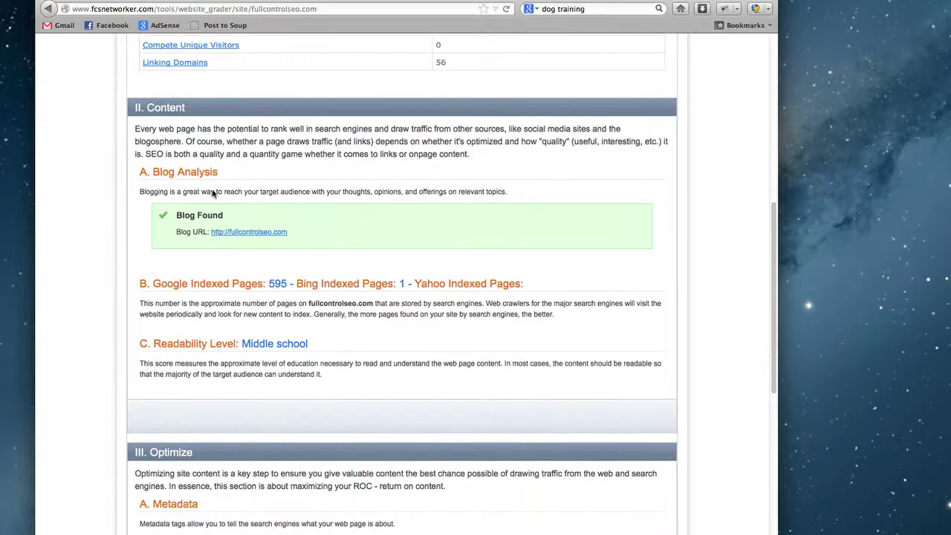
scroll(580, 206, down, 4)
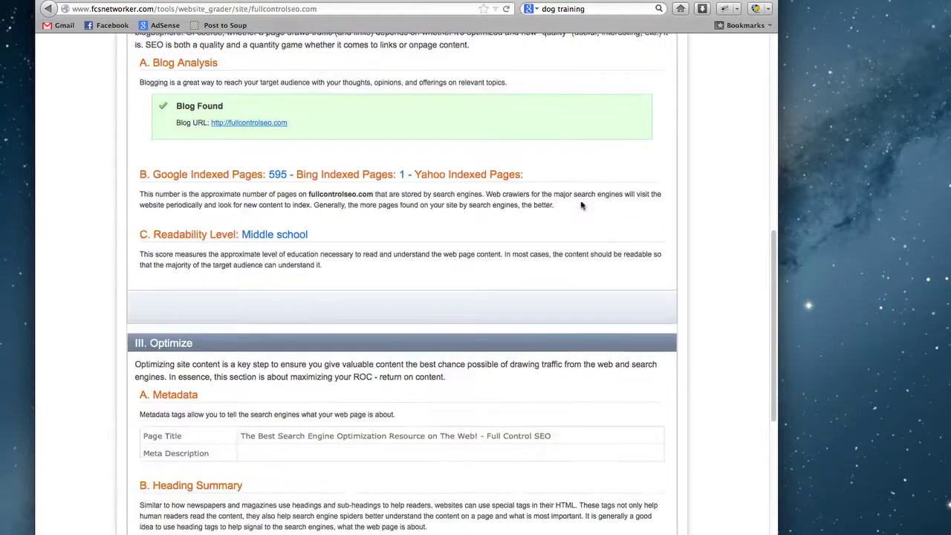
scroll(582, 206, down, 10)
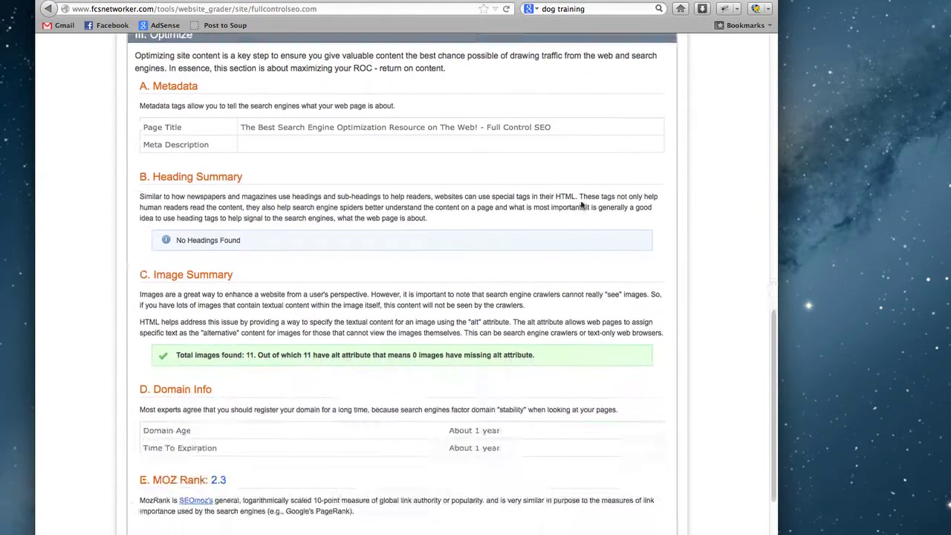
scroll(264, 143, down, 1)
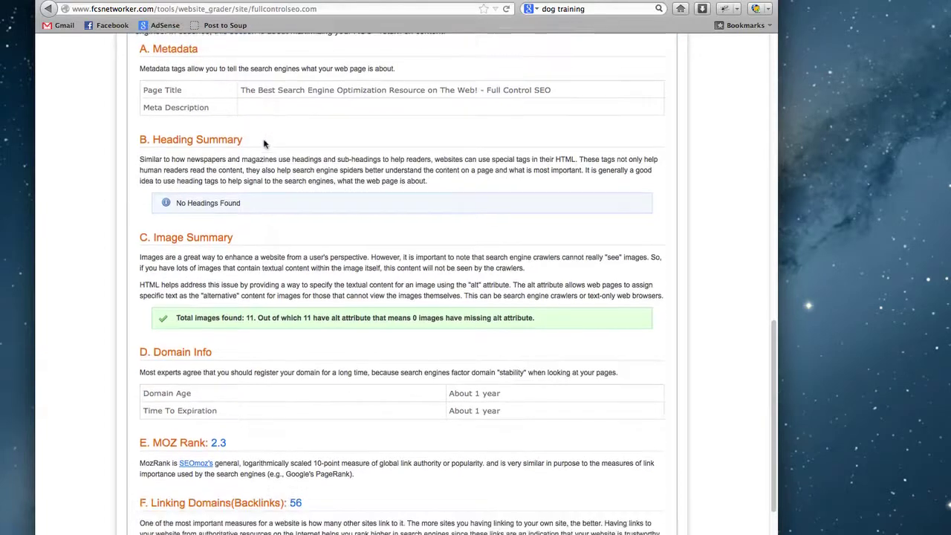
scroll(264, 143, down, 5)
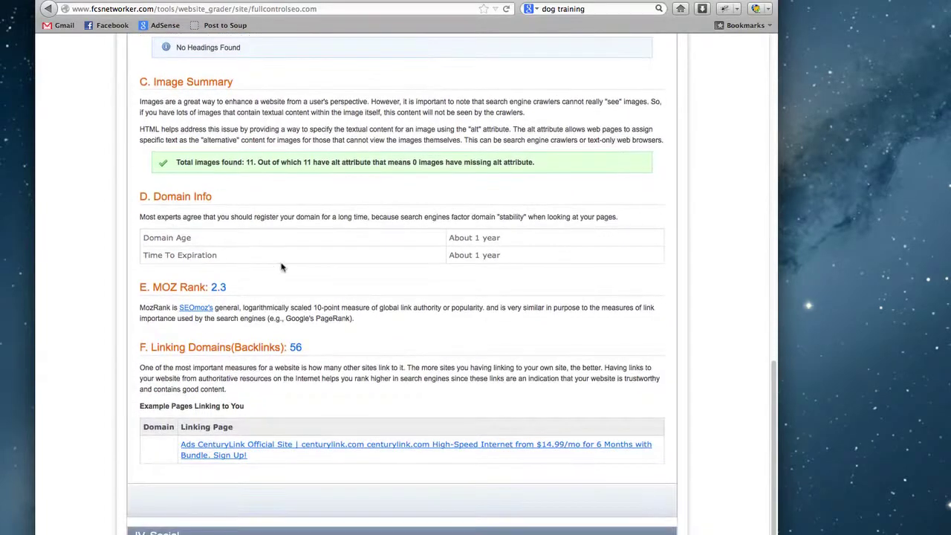
scroll(281, 267, down, 9)
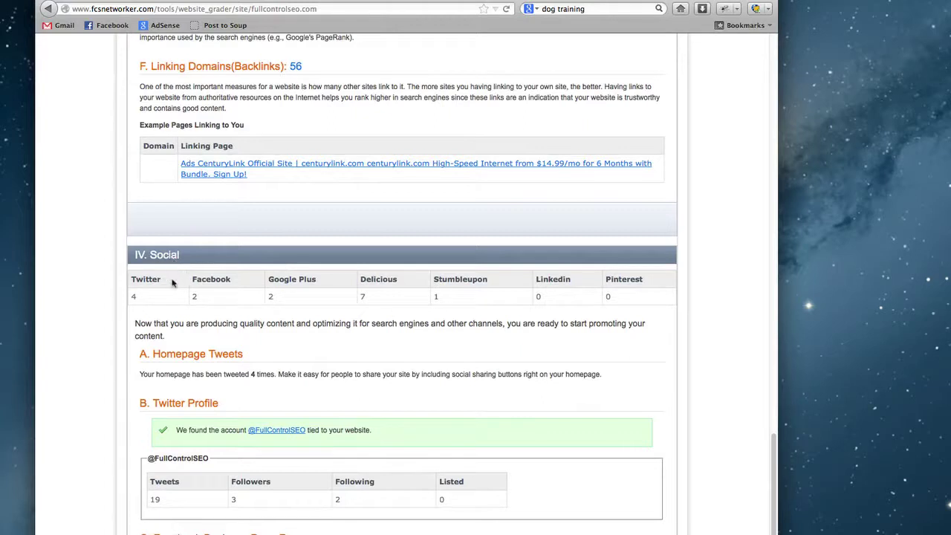
drag(175, 282, 133, 284)
click(142, 302)
double_click(363, 285)
double_click(436, 284)
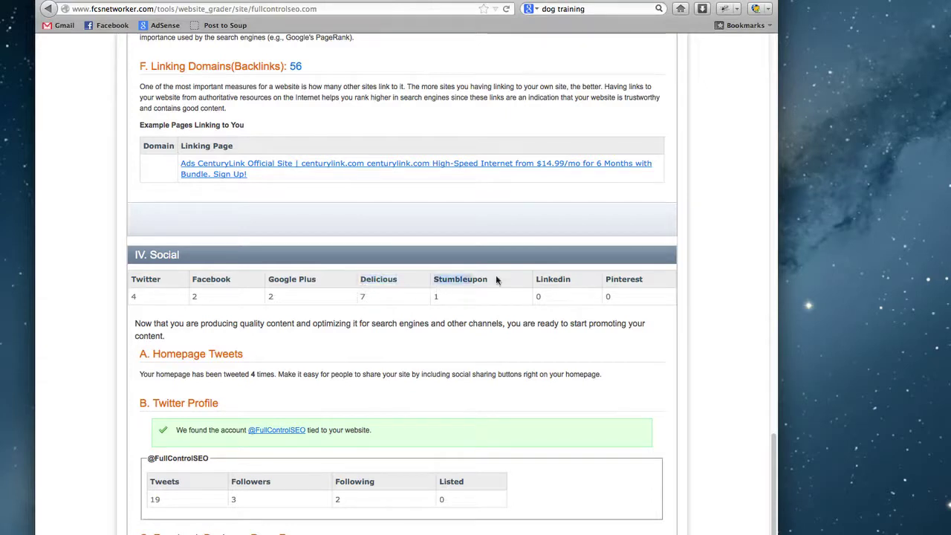
click(507, 293)
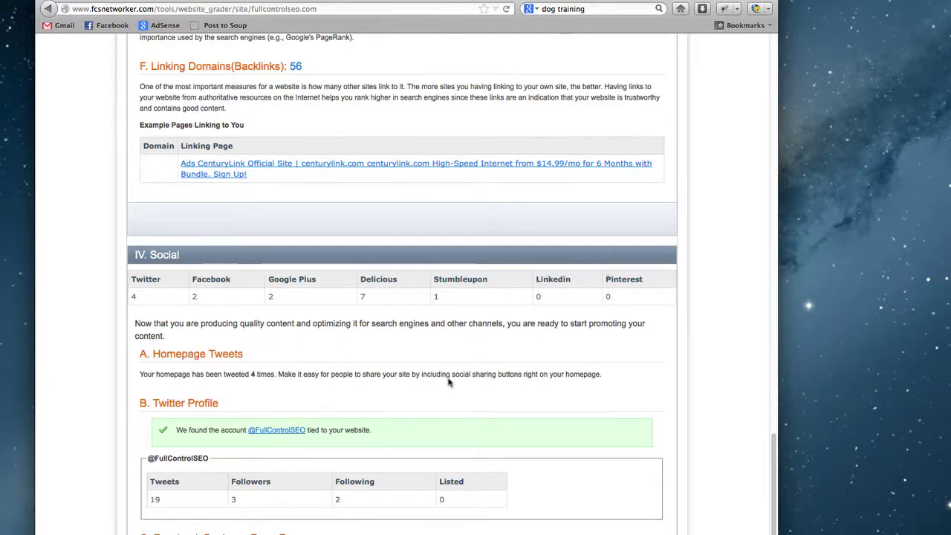
scroll(448, 382, down, 5)
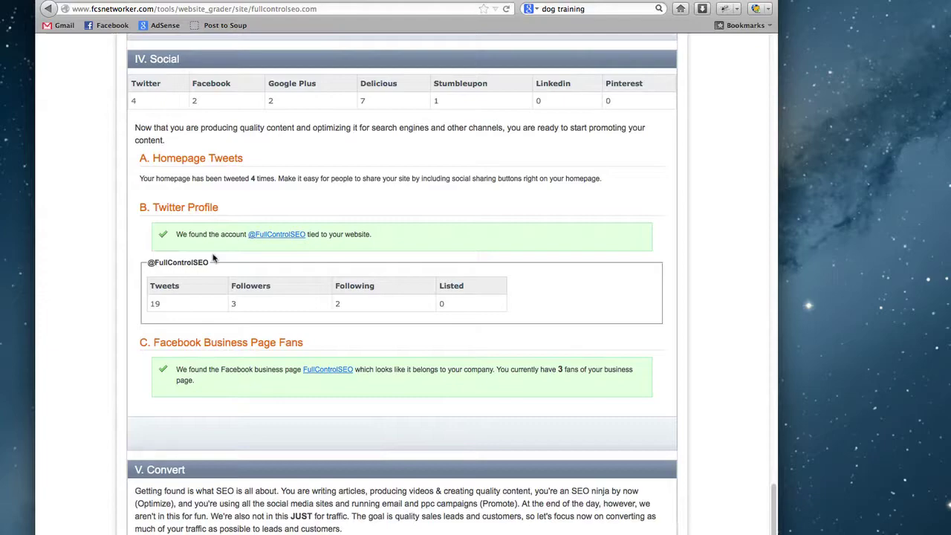
scroll(457, 344, down, 10)
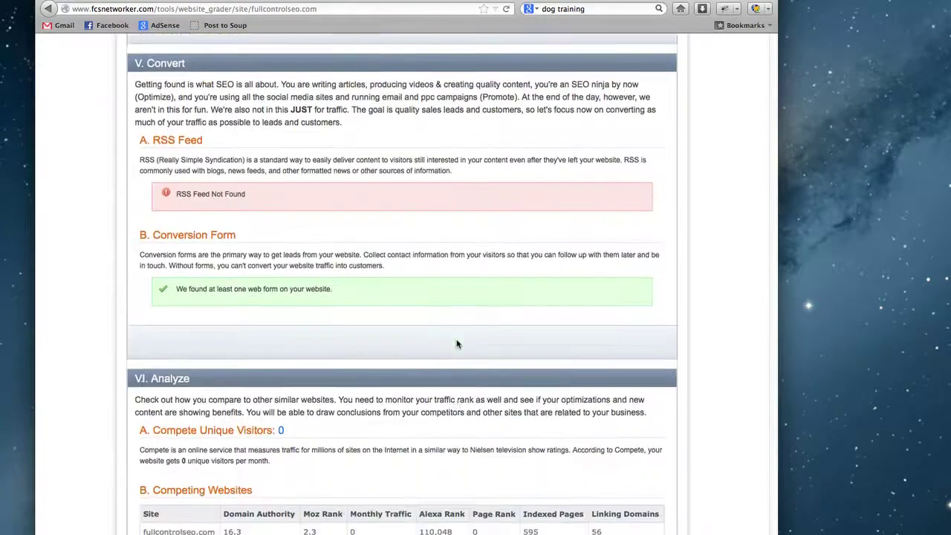
scroll(457, 344, down, 3)
scroll(457, 344, up, 20)
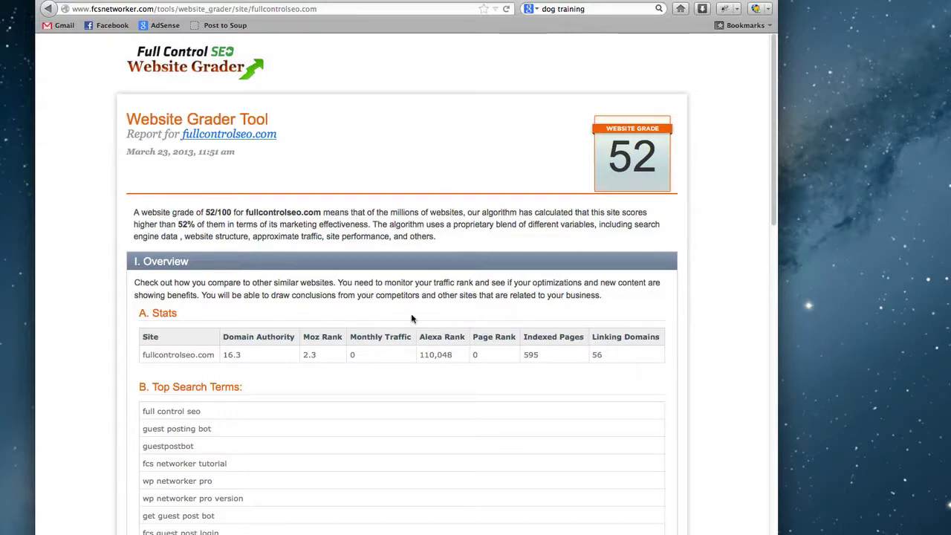
scroll(412, 318, down, 10)
scroll(413, 318, down, 6)
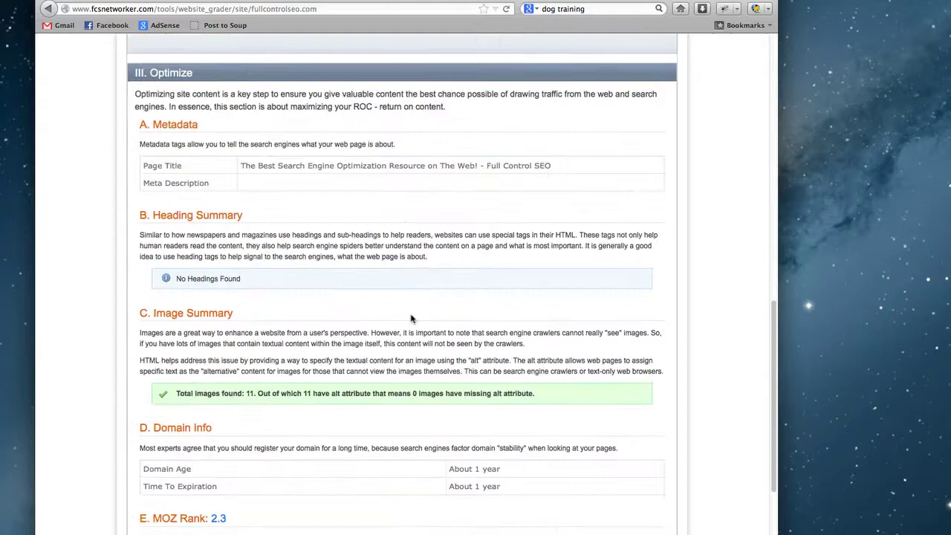
scroll(412, 318, up, 20)
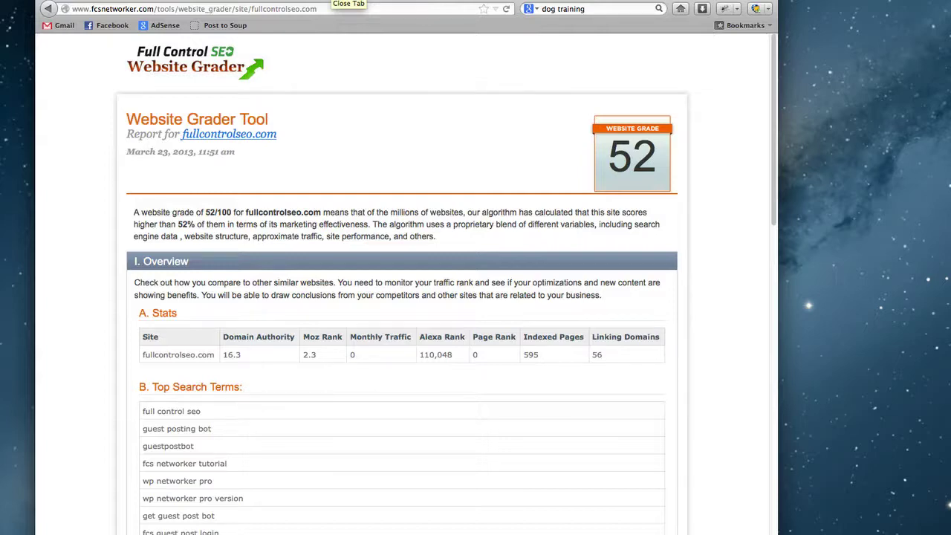
Close the Website Grader report and switch to Plagiarism Checker opened in a new tab.
click(343, 2)
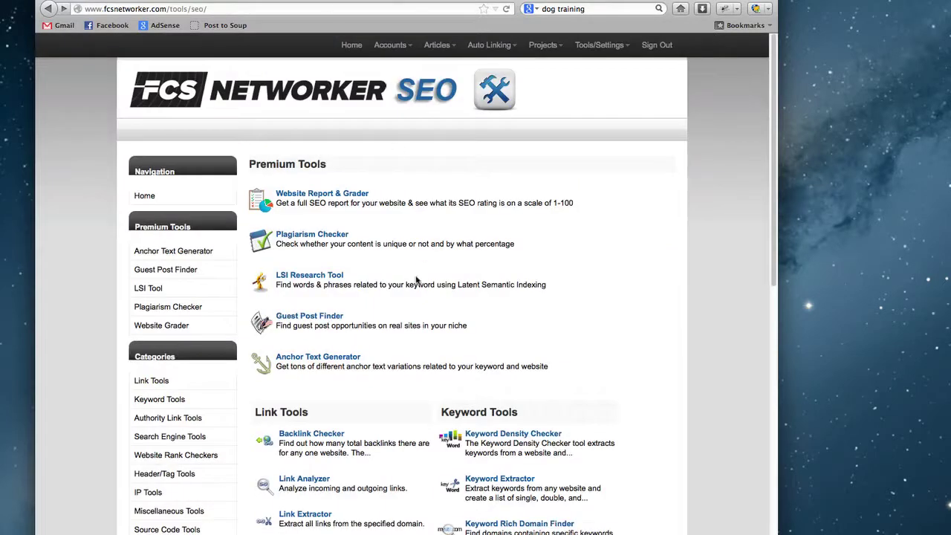
right_click(336, 236)
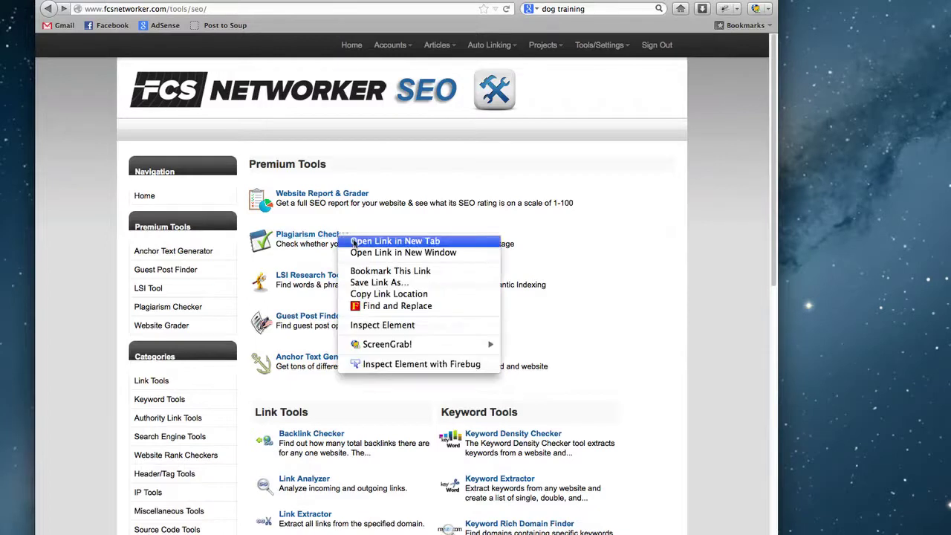
click(359, 242)
click(277, 3)
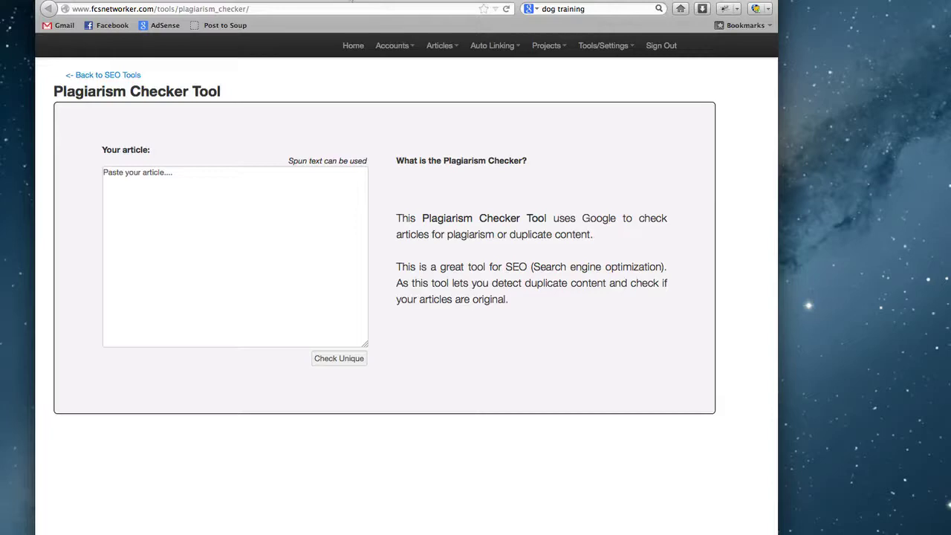
Search Google for dog training and open the Wikipedia Dog training article.
key(super+t)
click(599, 12)
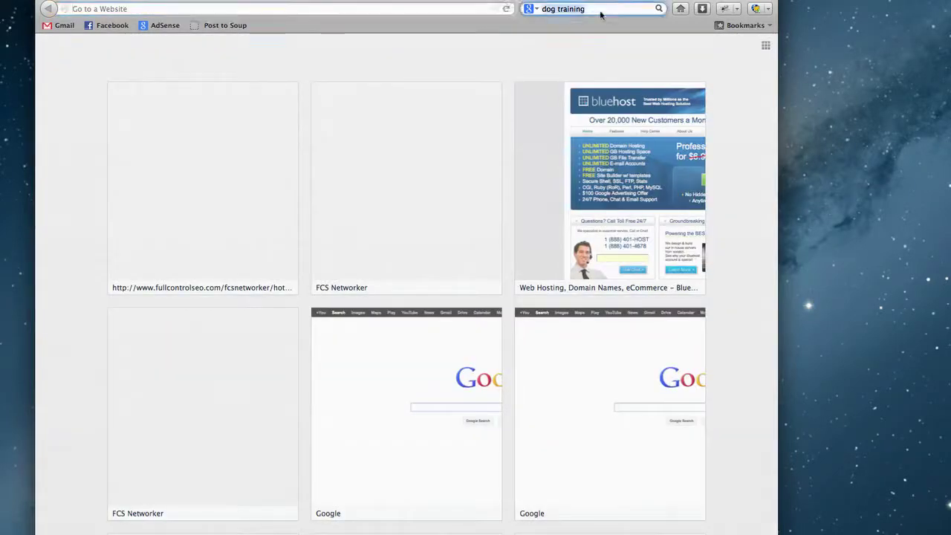
key(Return)
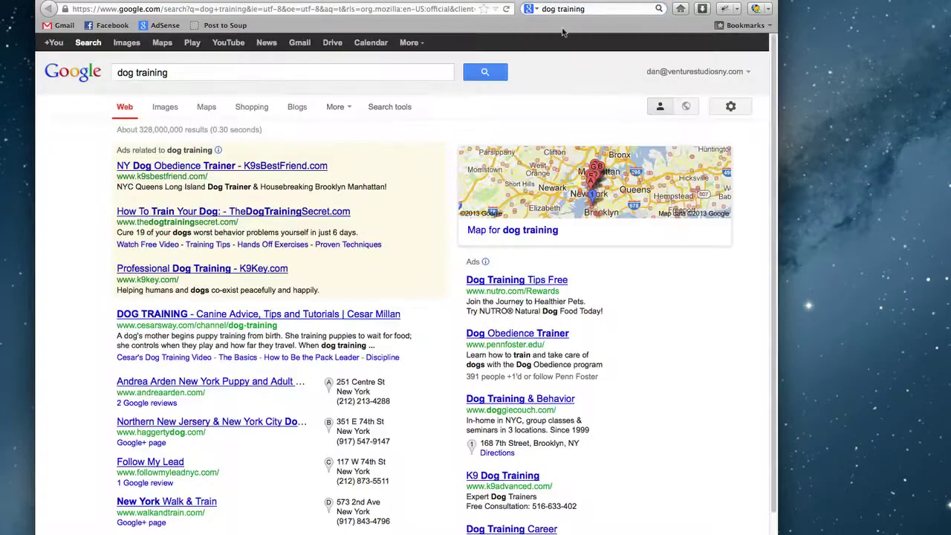
scroll(269, 437, down, 5)
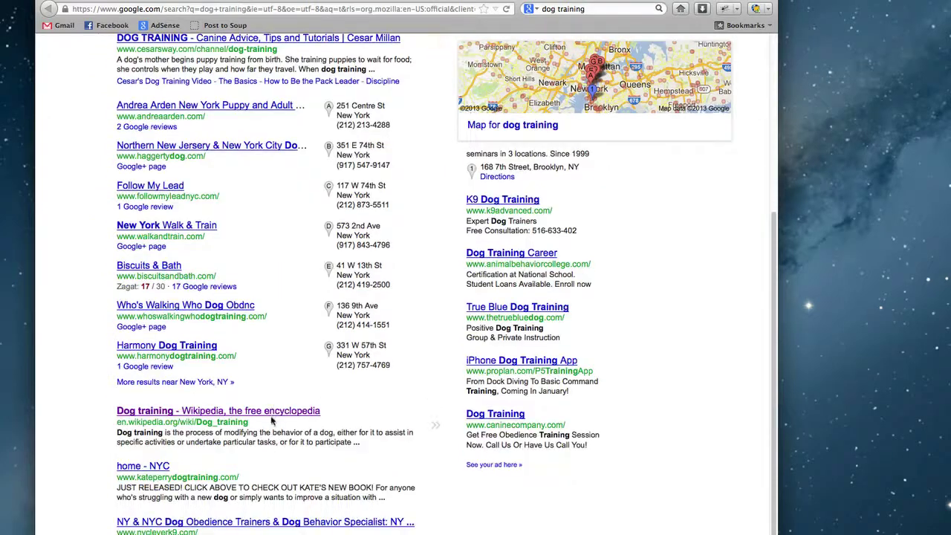
click(273, 415)
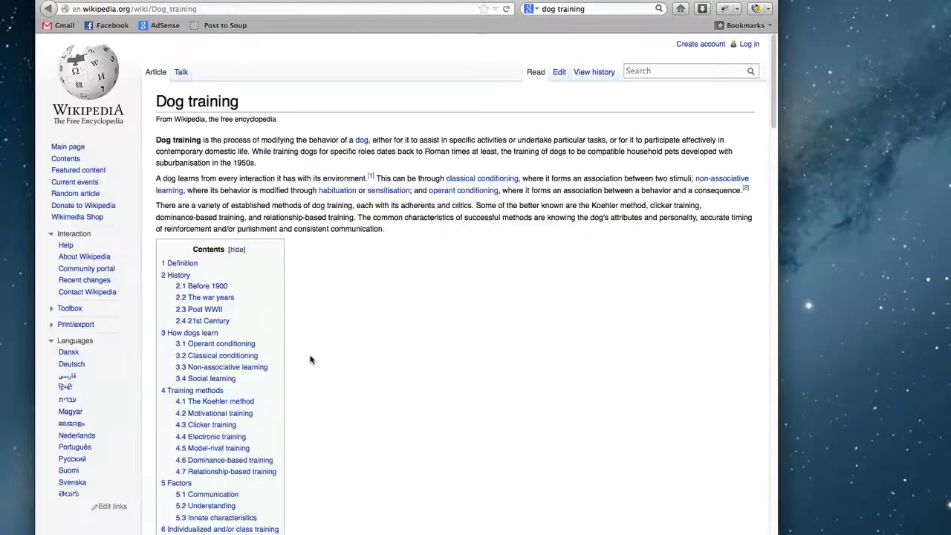
Paste the article's first three paragraphs into the Plagiarism Checker article box.
drag(386, 231, 153, 141)
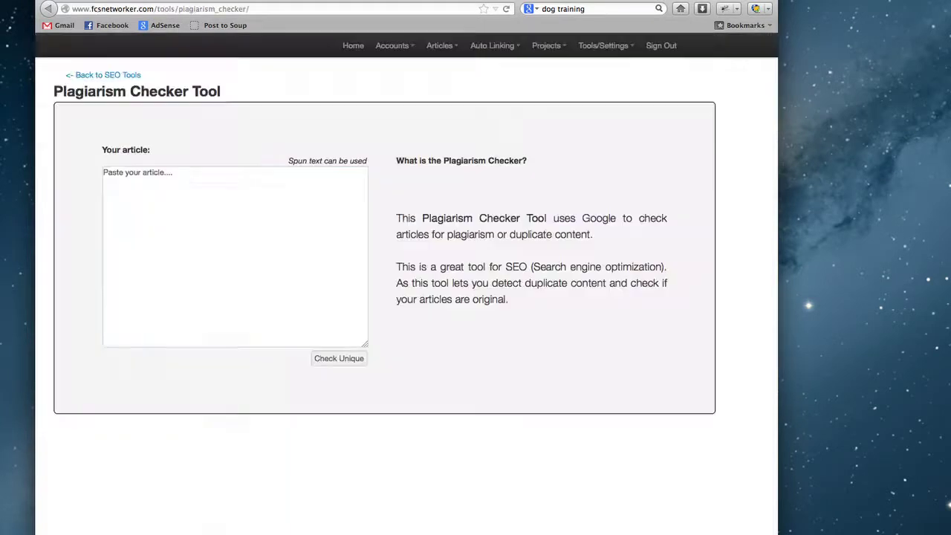
click(143, 215)
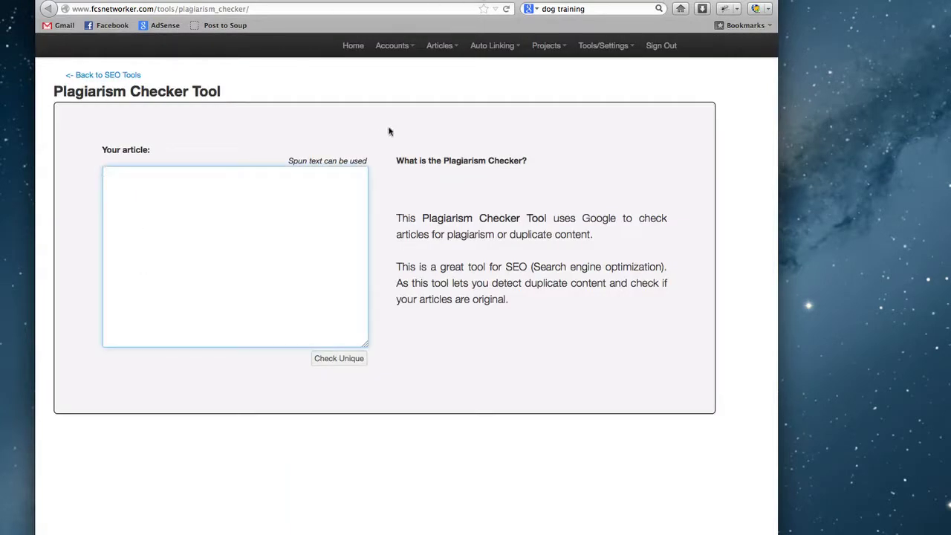
key(super+v)
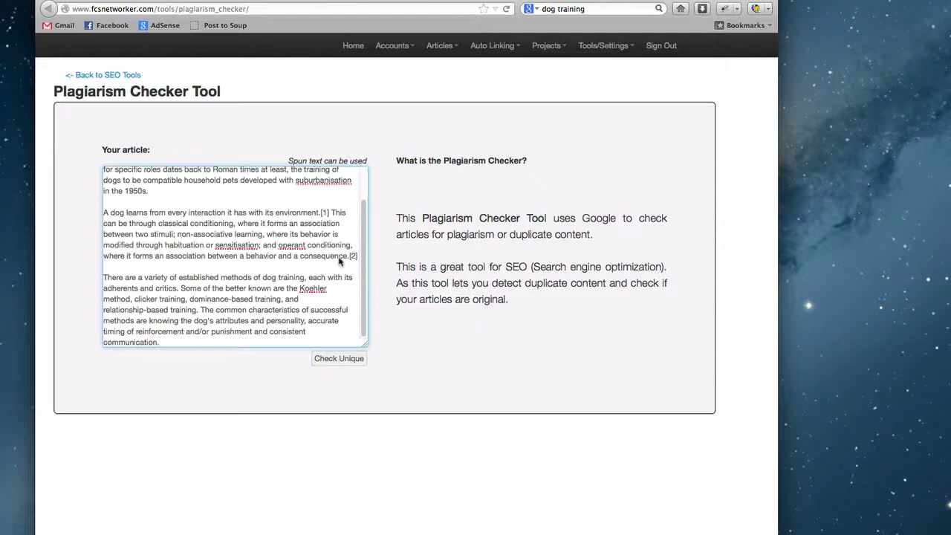
Run Check Unique on the Dog training text and review the 0% Unique results.
scroll(338, 260, up, 3)
scroll(349, 327, down, 3)
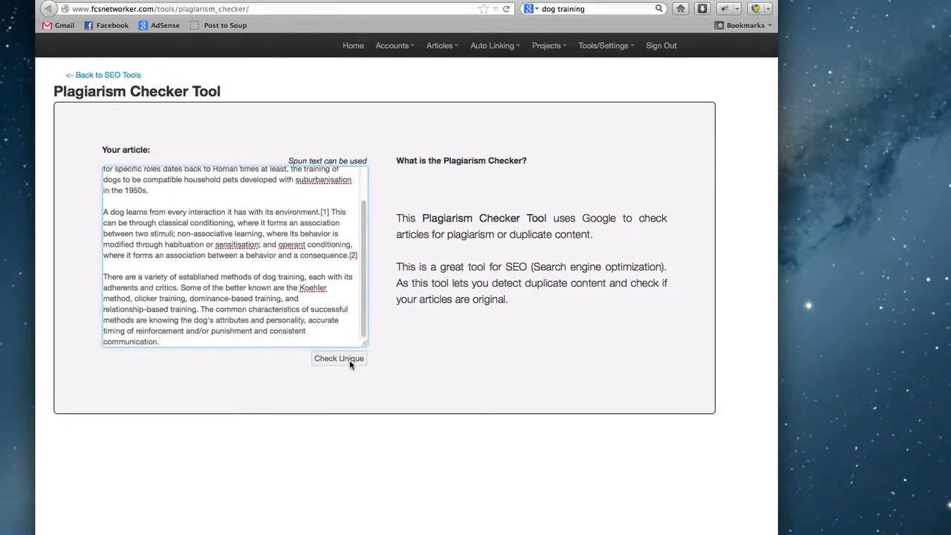
click(349, 360)
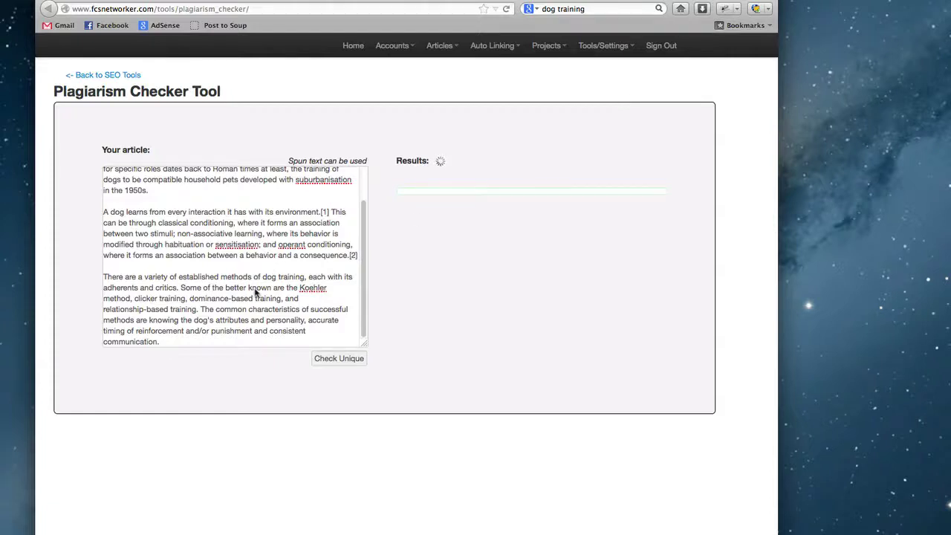
scroll(255, 293, up, 2)
scroll(252, 293, down, 1)
scroll(251, 293, up, 1)
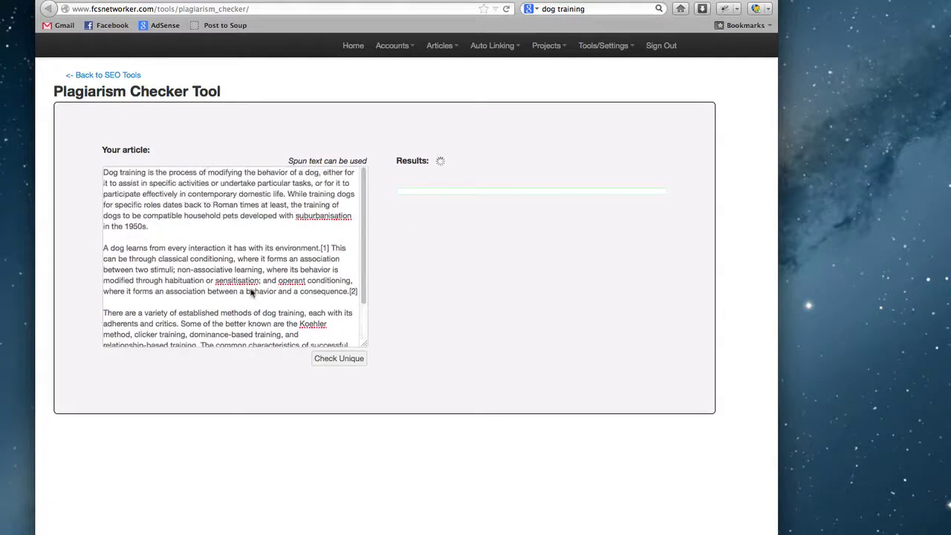
scroll(252, 293, down, 1)
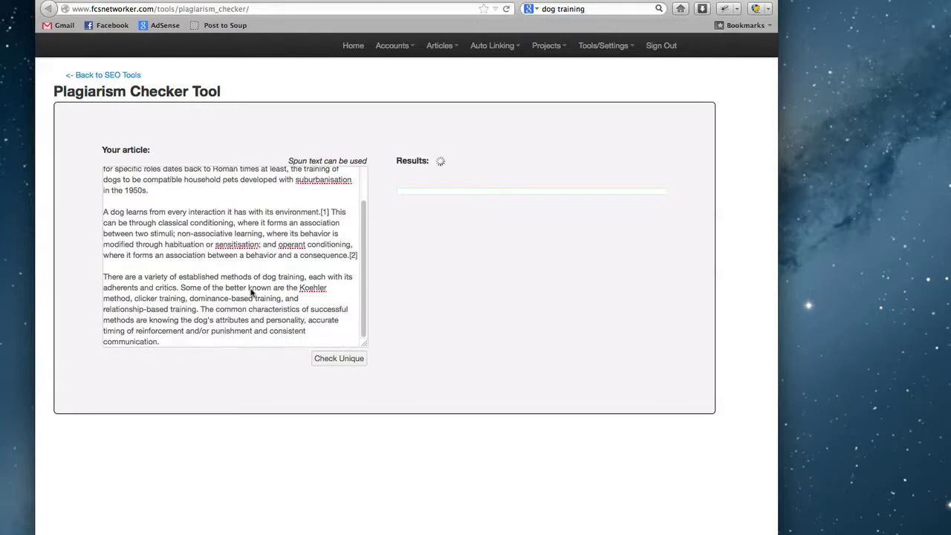
scroll(251, 293, up, 1)
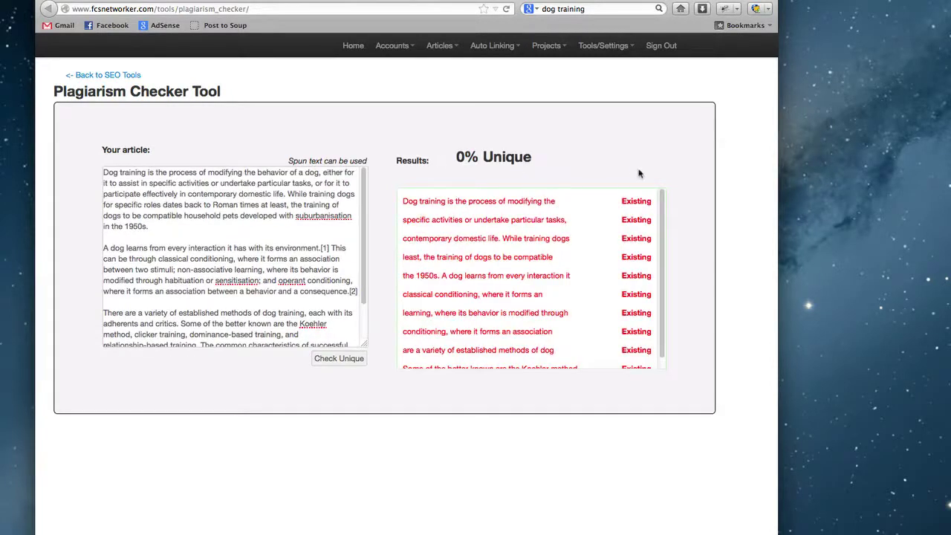
scroll(661, 223, down, 1)
scroll(659, 222, up, 1)
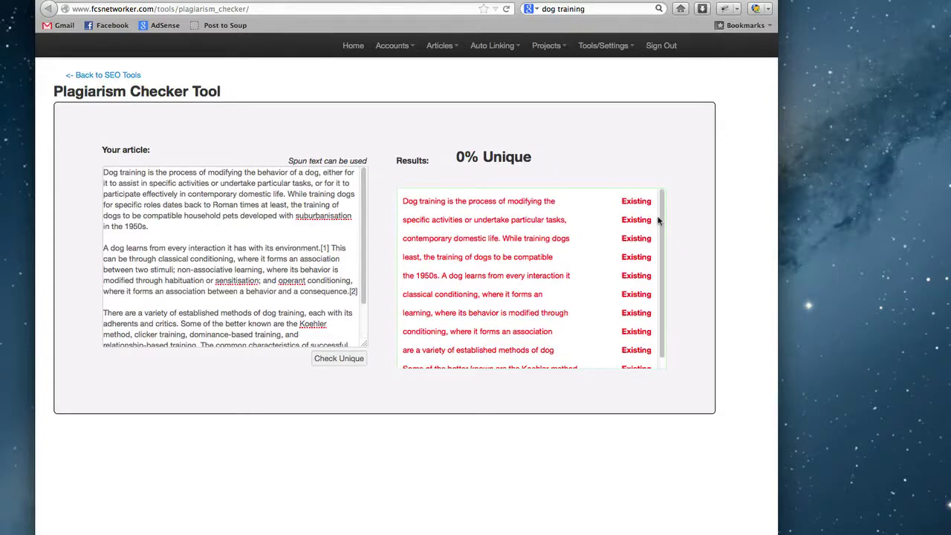
click(478, 201)
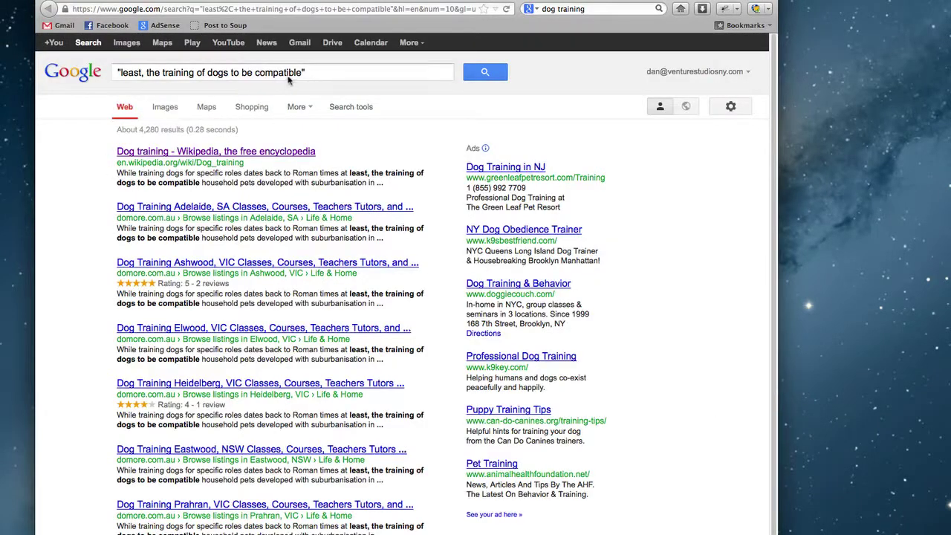
key(super+bracketleft)
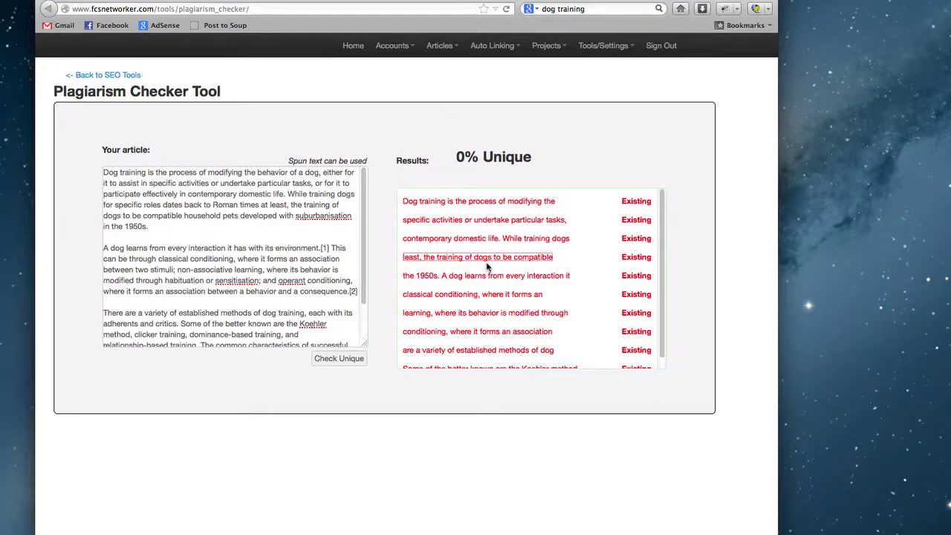
scroll(493, 272, down, 1)
scroll(504, 306, up, 1)
Open the LSI Keyword Research Tool from the SEO tools list and enter 'dogs training' as the keyword.
click(46, 8)
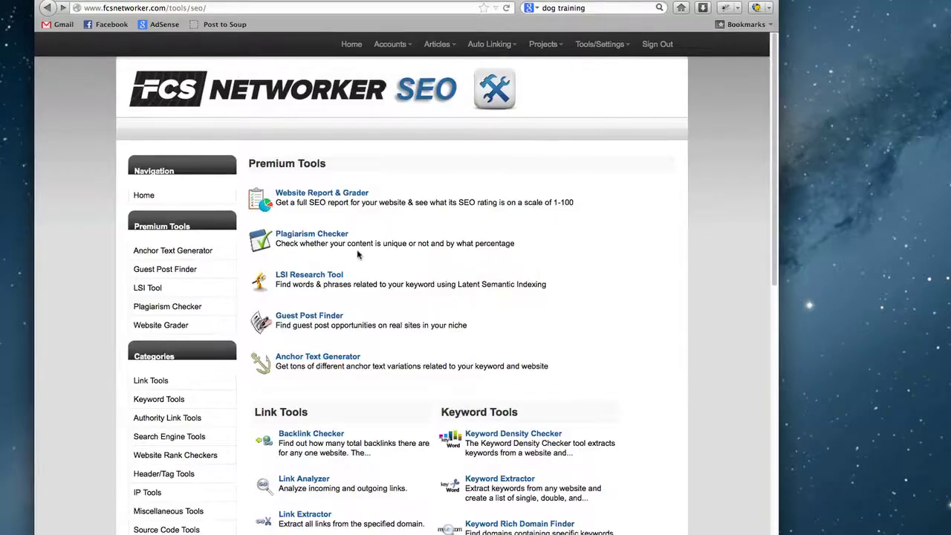
right_click(329, 278)
key(Escape)
click(349, 284)
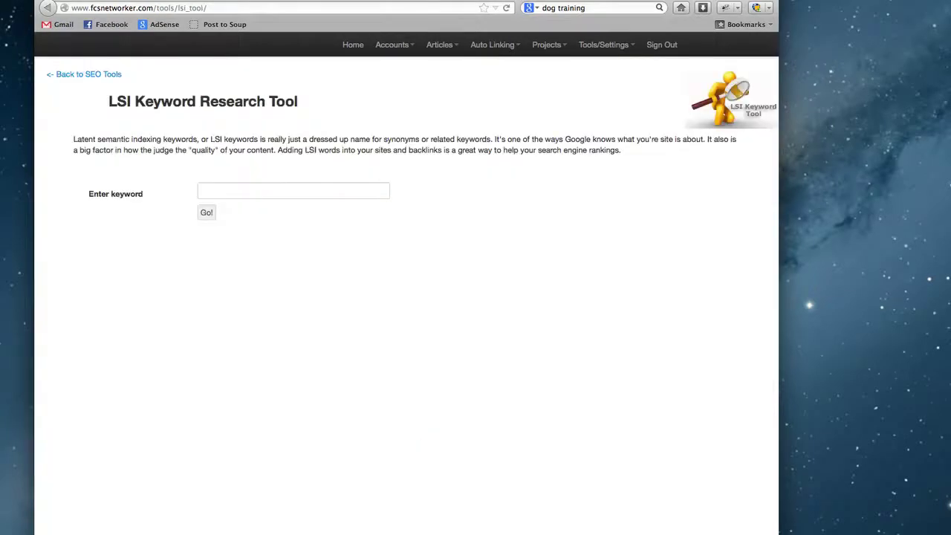
click(285, 193)
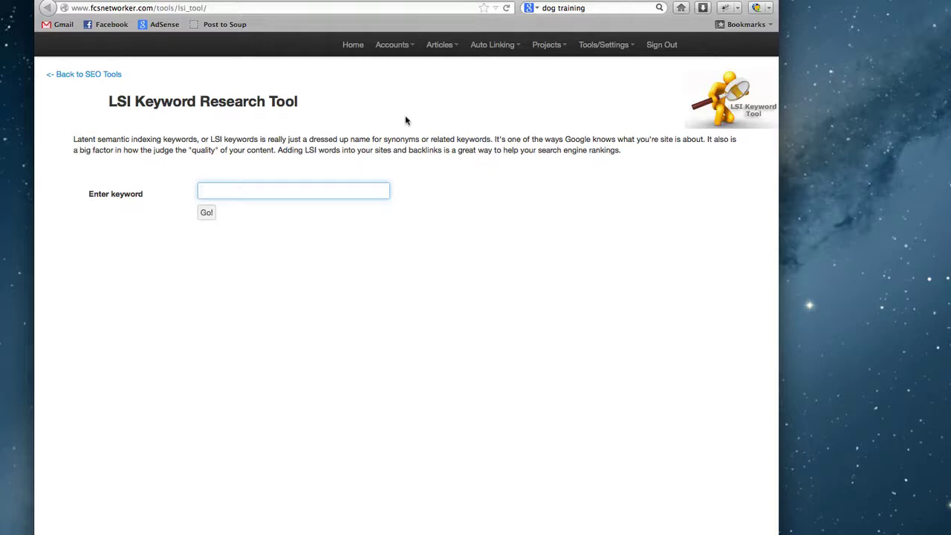
text(dogs training)
click(459, 99)
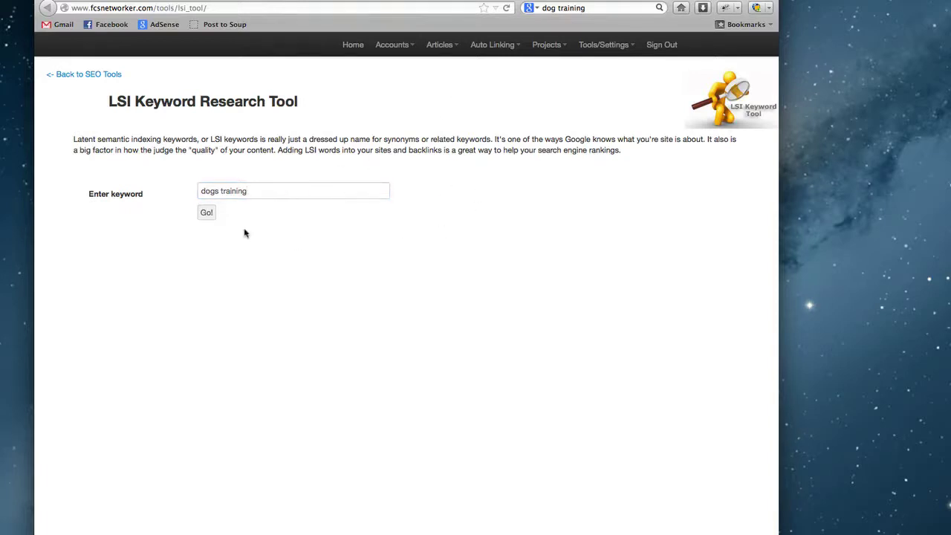
Run the LSI search for 'dogs training' and scroll through the related words and phrases.
click(208, 214)
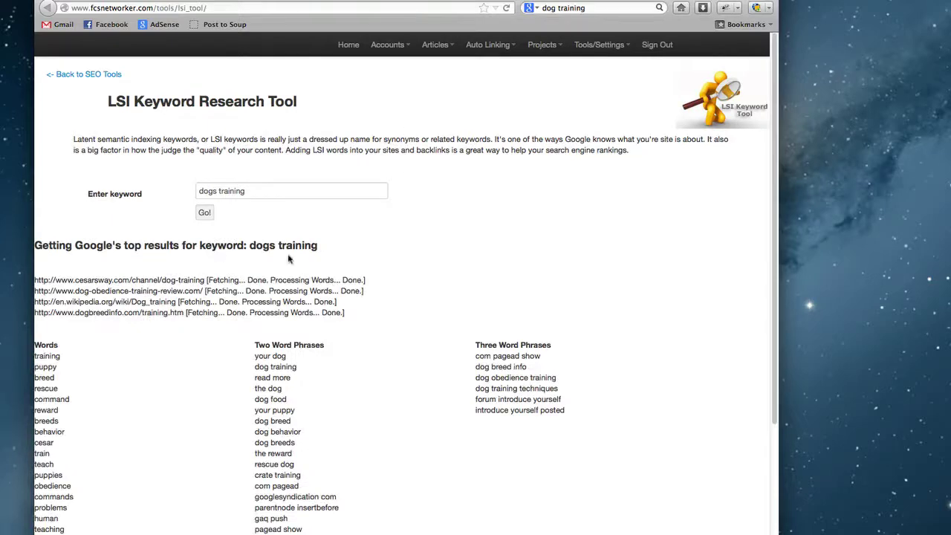
scroll(242, 356, down, 2)
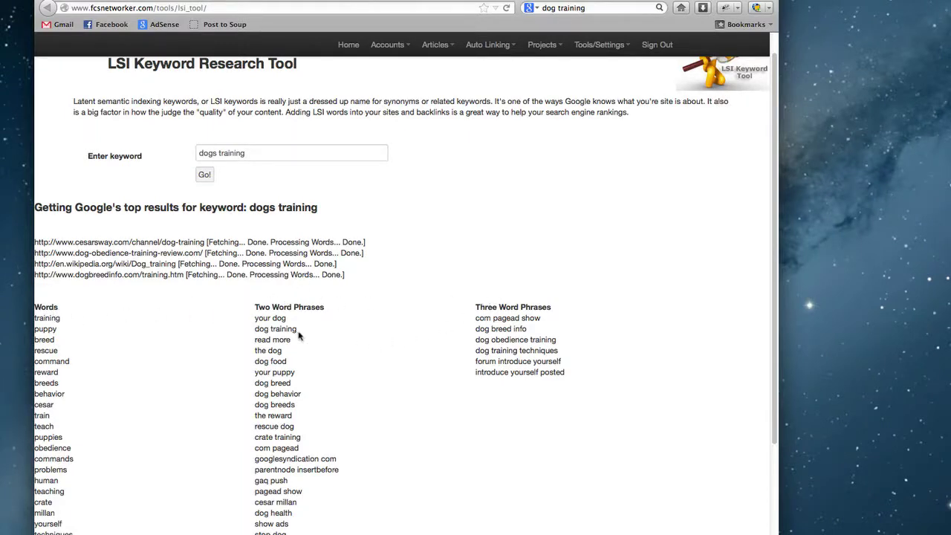
scroll(293, 318, down, 1)
scroll(299, 318, up, 3)
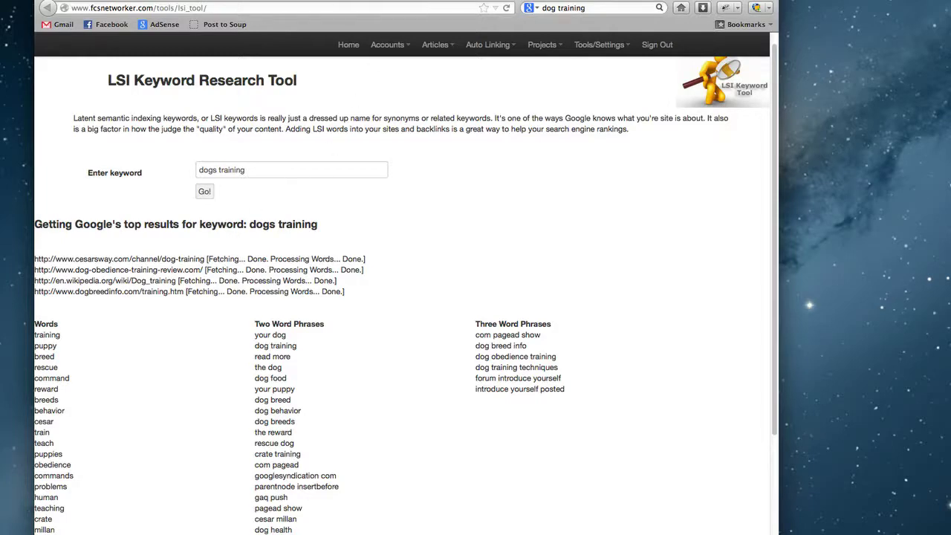
Open Guest Post Finder from the SEO tools list in a new tab.
key(super+Left)
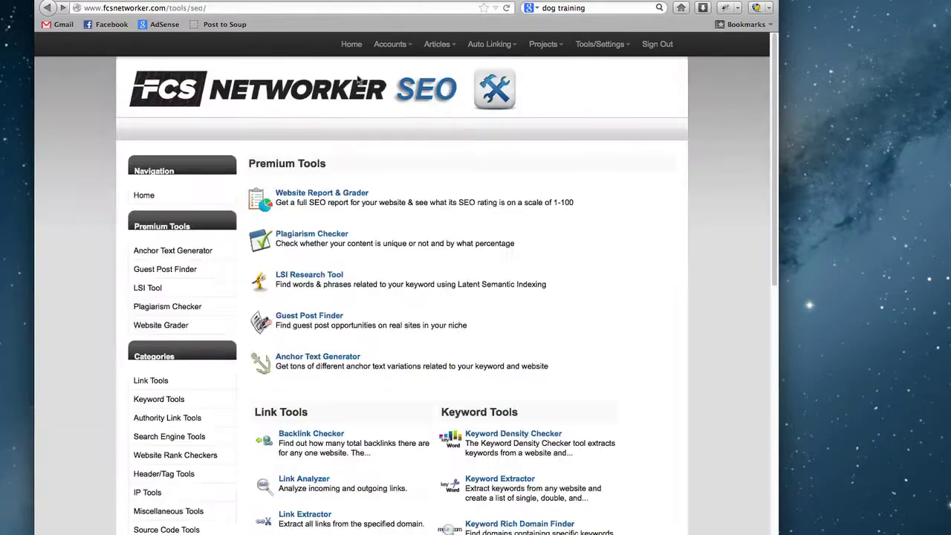
scroll(400, 235, down, 3)
right_click(330, 245)
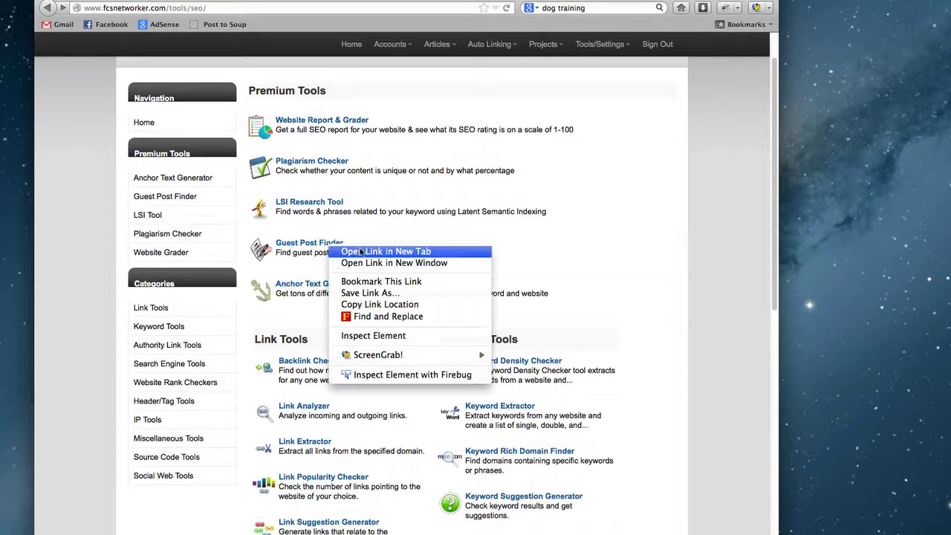
click(361, 253)
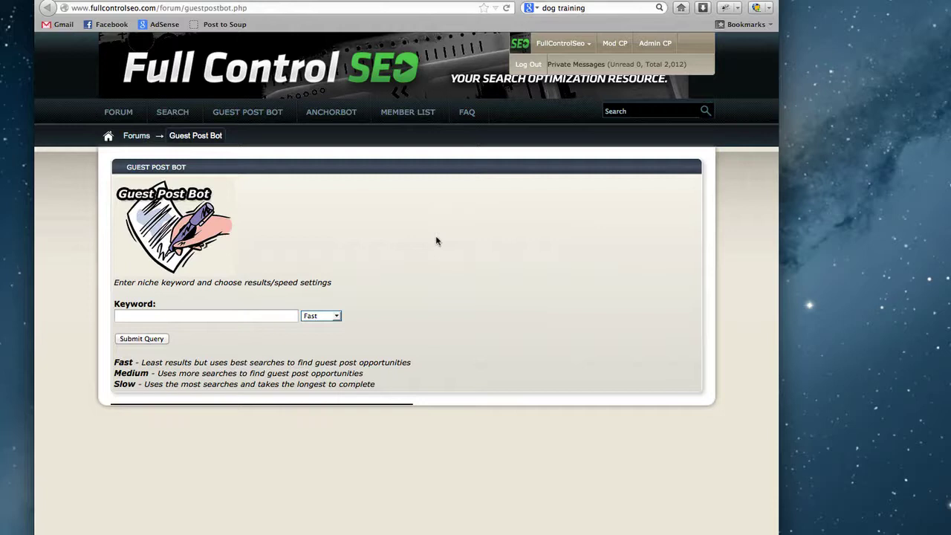
Enter 'dog training' as the Guest Post Bot keyword, fixing the typo.
click(179, 316)
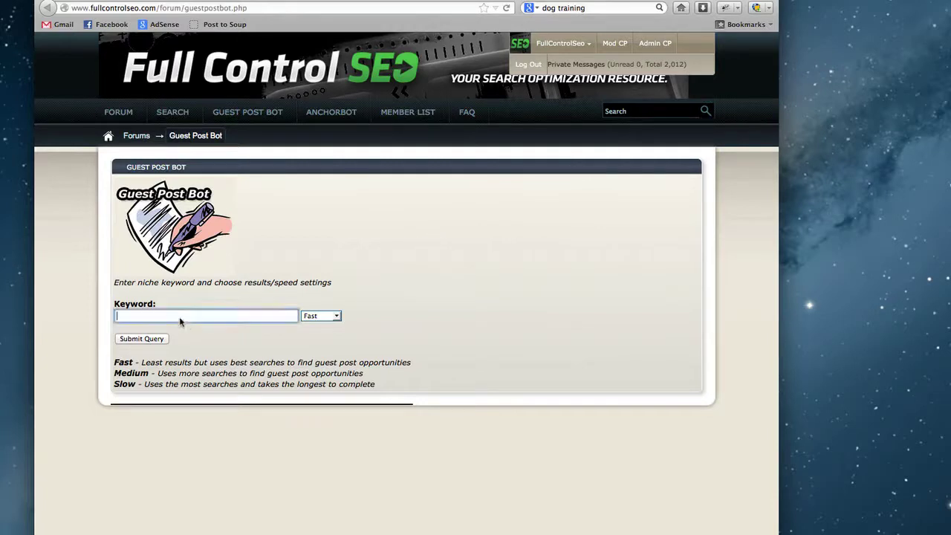
text(dog trianing)
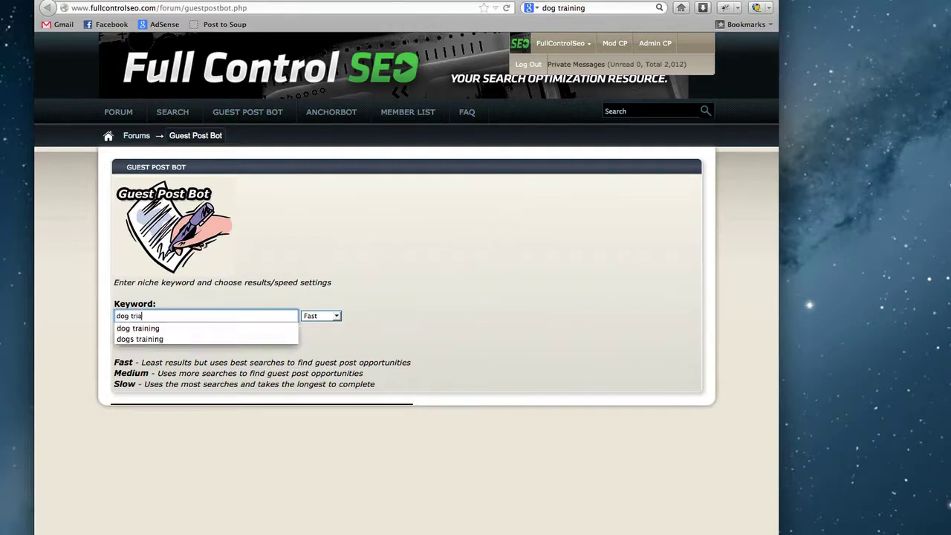
key(BackSpace)
key(BackSpace)
key(BackSpace)
key(BackSpace)
key(BackSpace)
key(BackSpace)
text(aining)
click(330, 256)
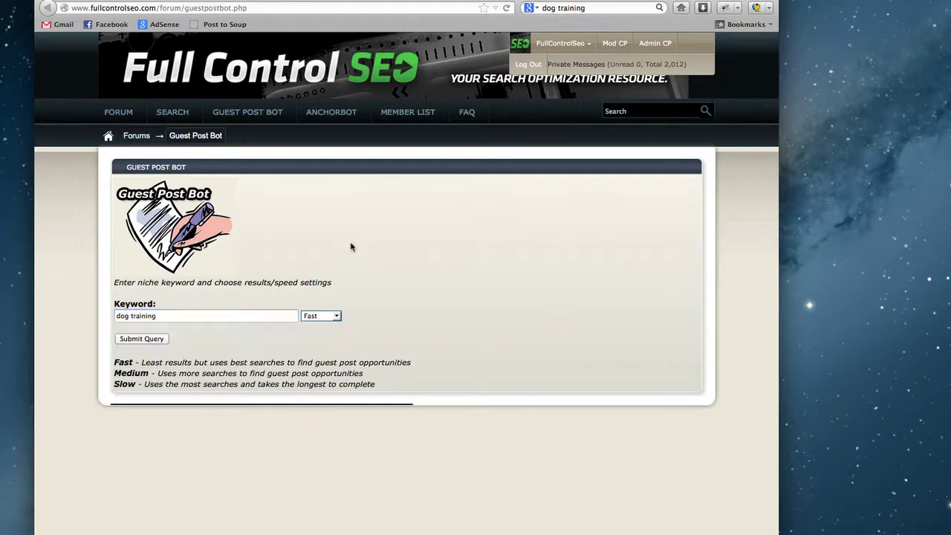
Leave the search speed dropdown set to Fast.
click(321, 317)
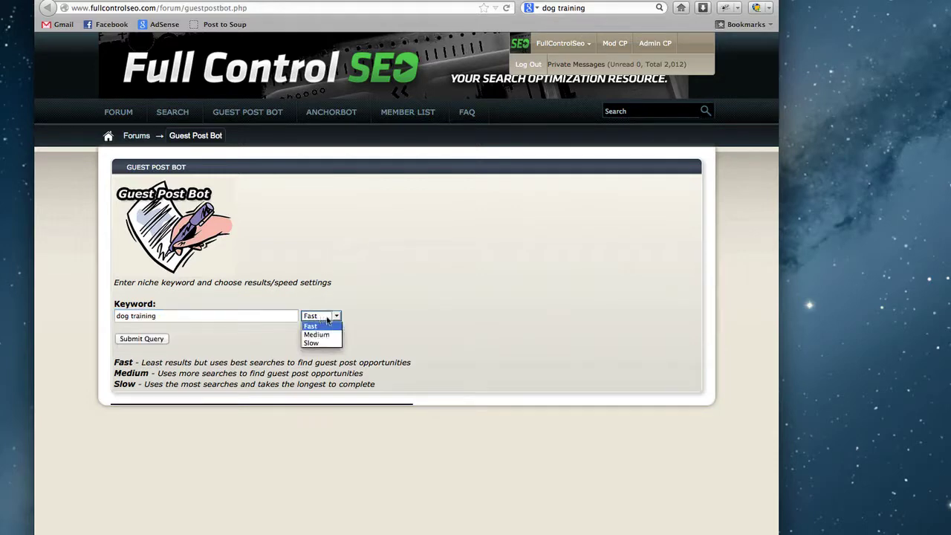
click(331, 326)
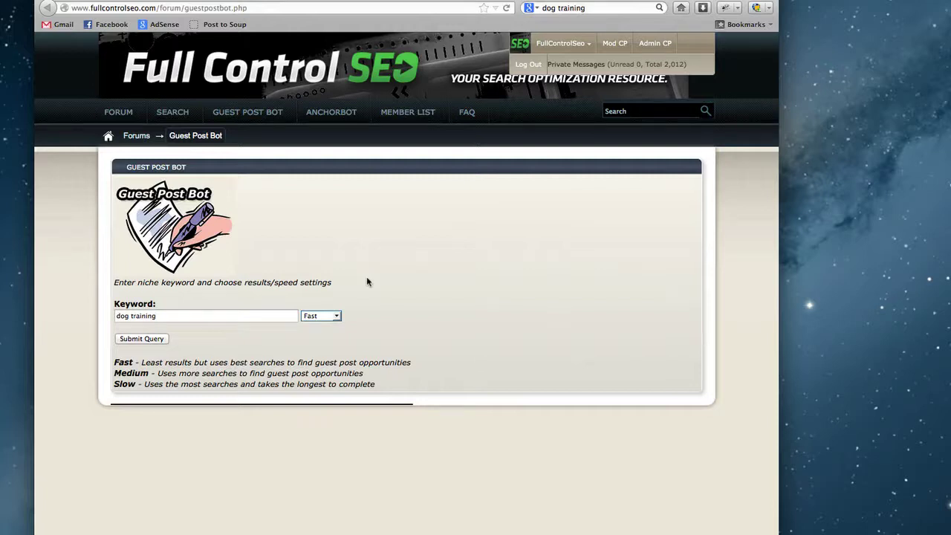
click(323, 317)
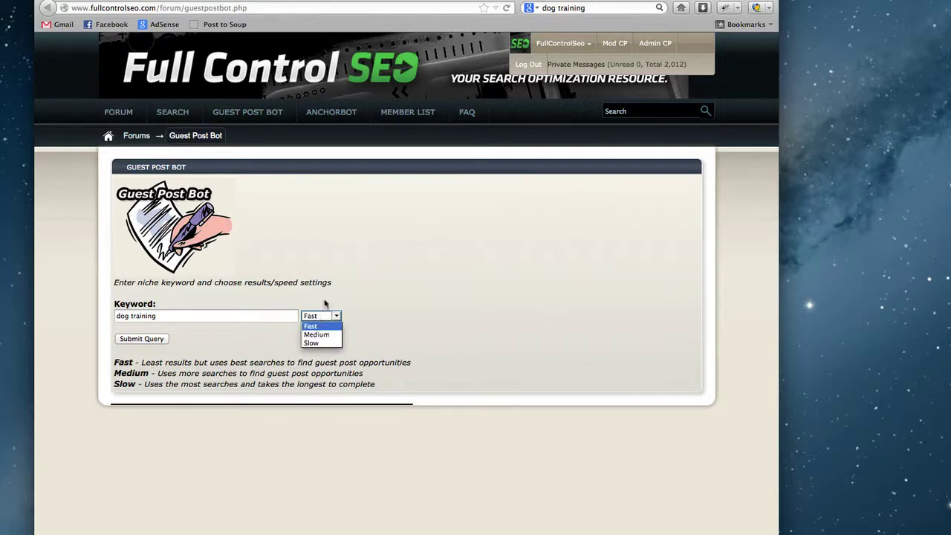
click(324, 302)
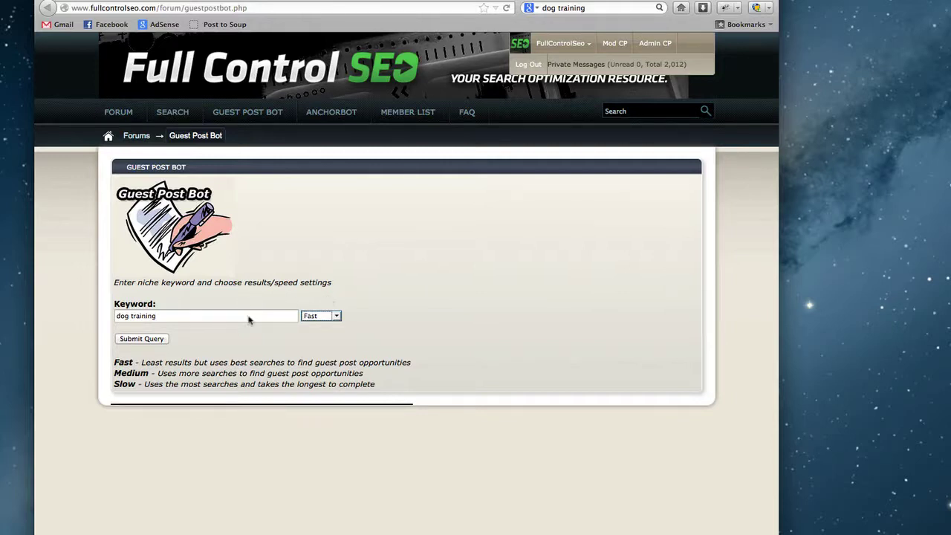
click(321, 318)
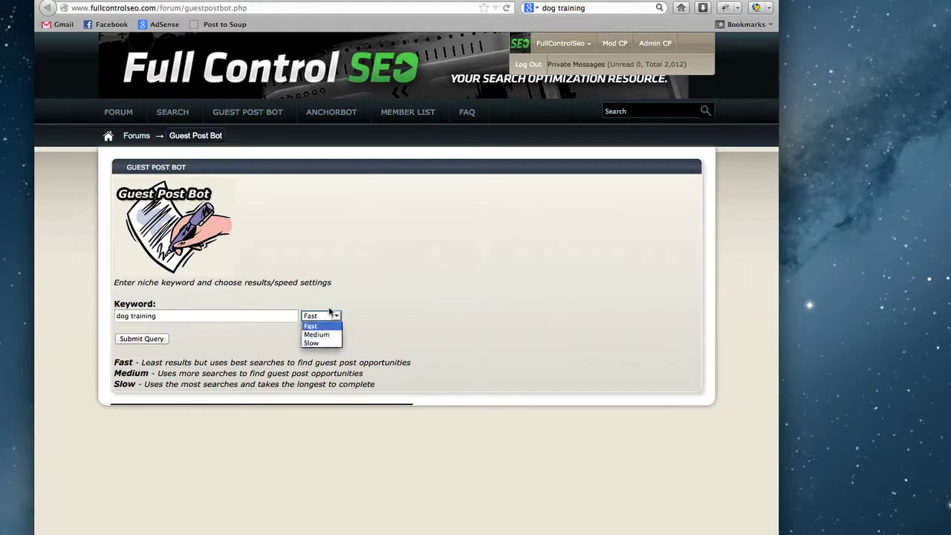
click(331, 313)
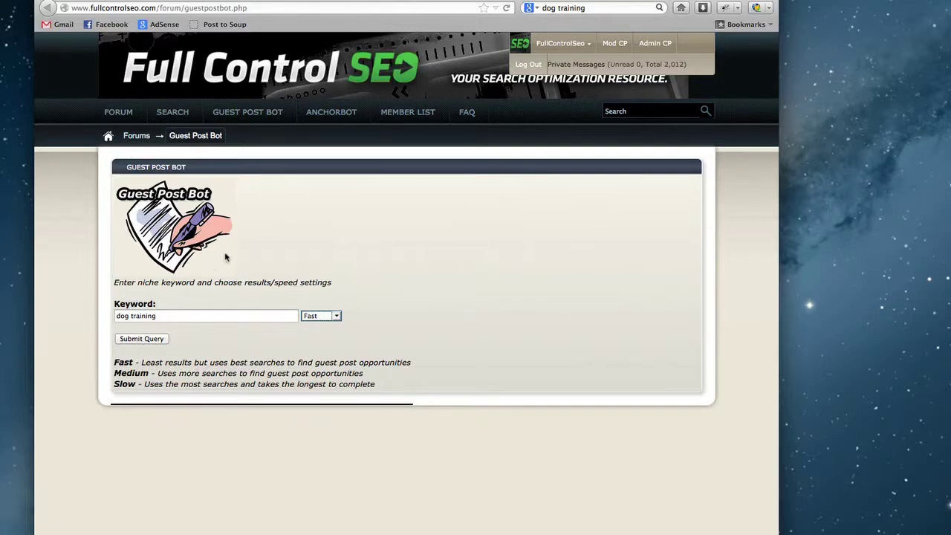
Submit the dog training guest post query and scroll through the Found Links and Just Domains lists.
click(145, 342)
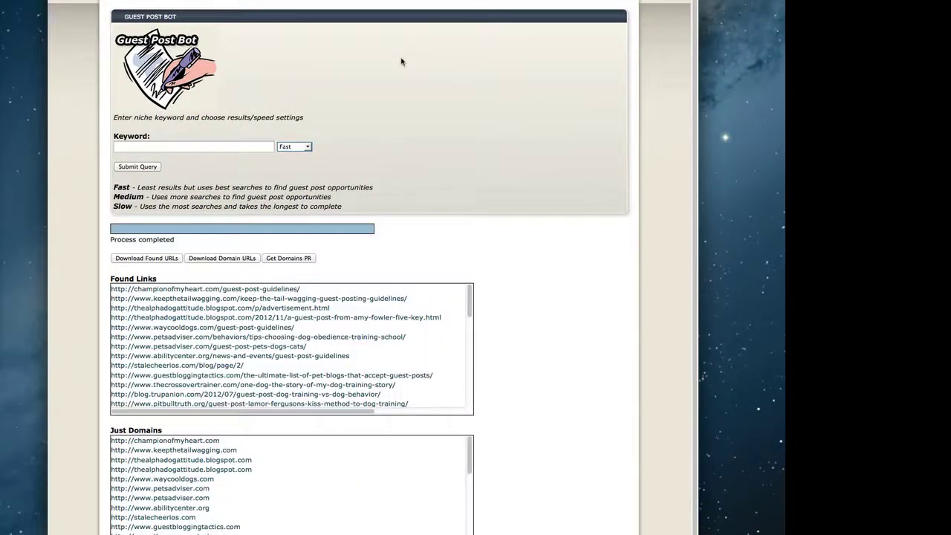
scroll(395, 62, down, 1)
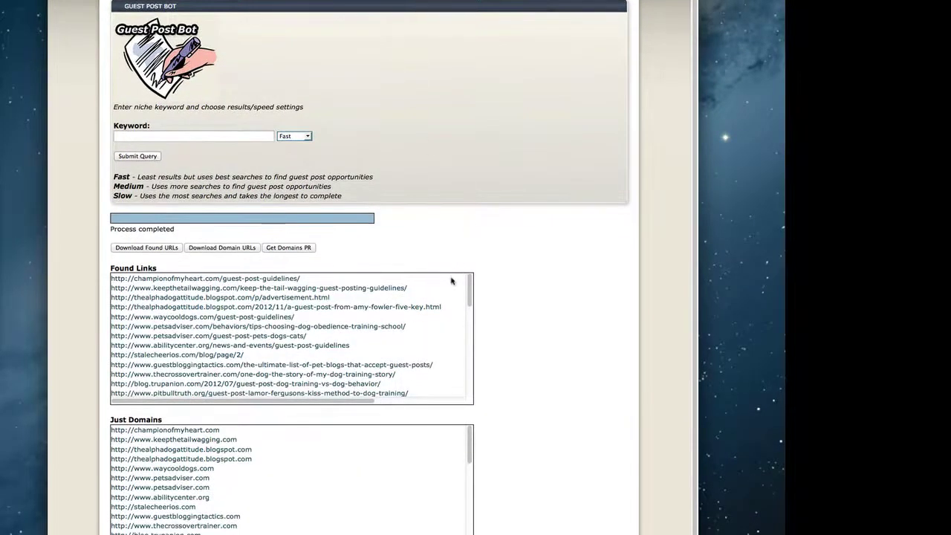
scroll(442, 296, down, 6)
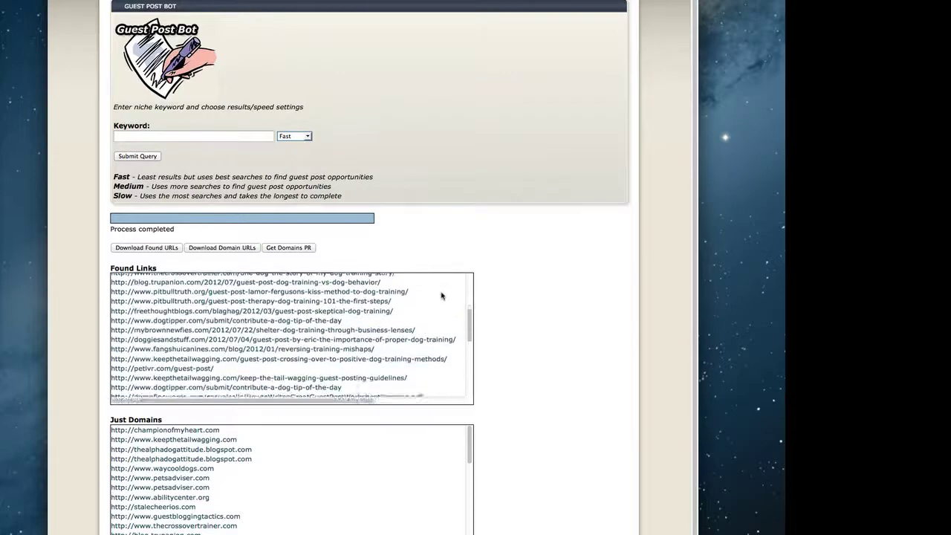
scroll(441, 296, down, 5)
scroll(441, 296, up, 15)
scroll(413, 334, right, 1)
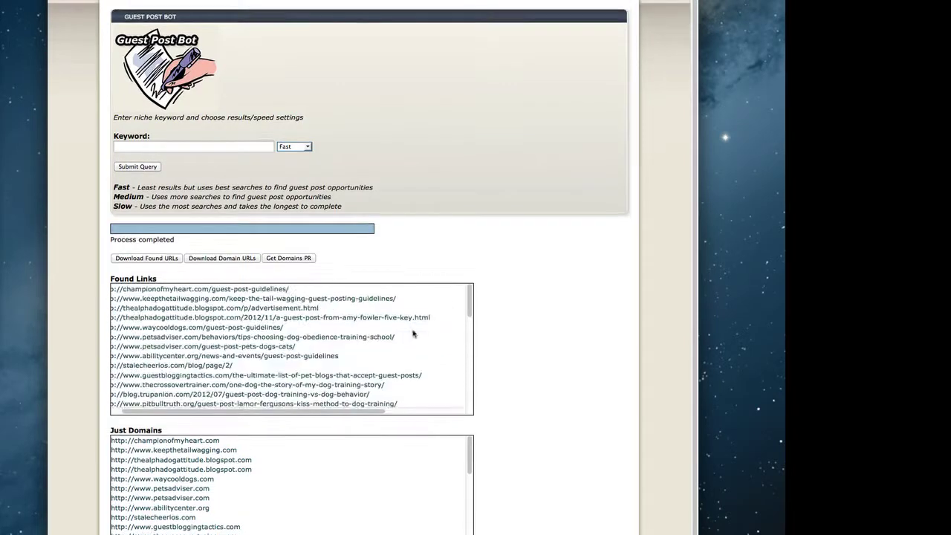
scroll(343, 338, left, 1)
scroll(343, 338, down, 1)
scroll(343, 338, up, 1)
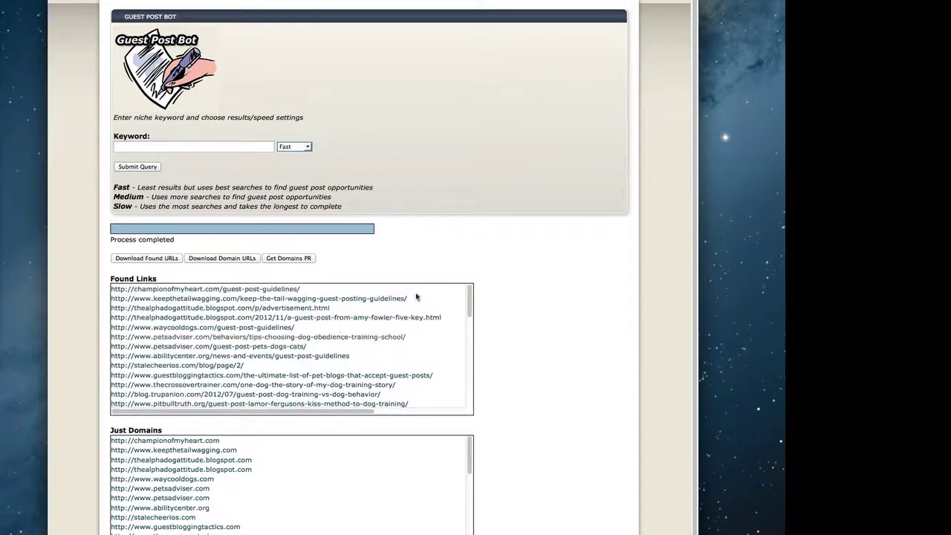
scroll(541, 252, down, 1)
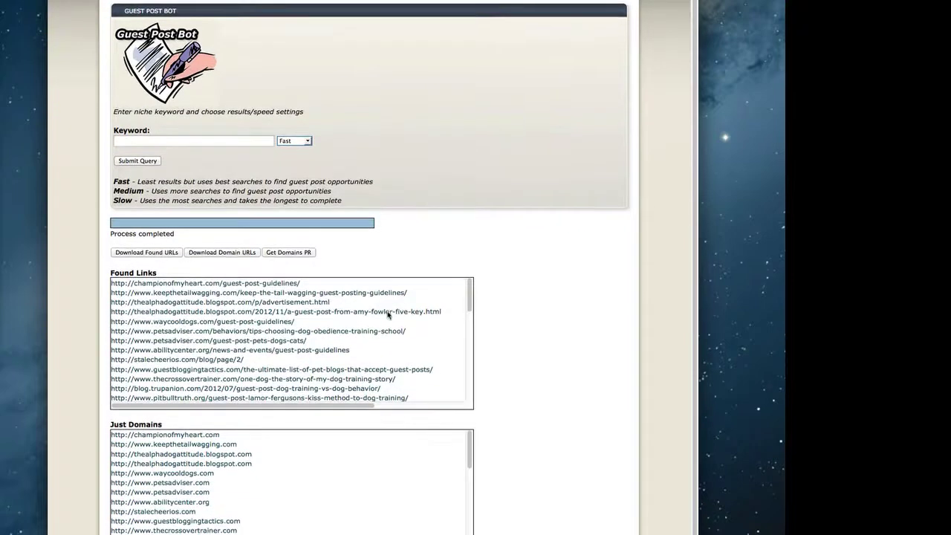
scroll(329, 322, down, 5)
scroll(329, 322, up, 5)
scroll(349, 503, up, 1)
scroll(349, 475, down, 10)
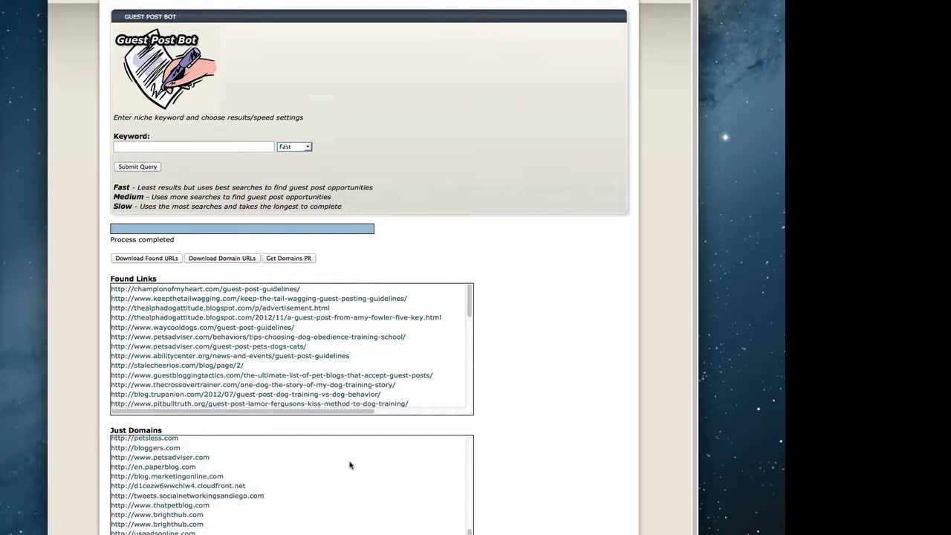
scroll(350, 465, up, 10)
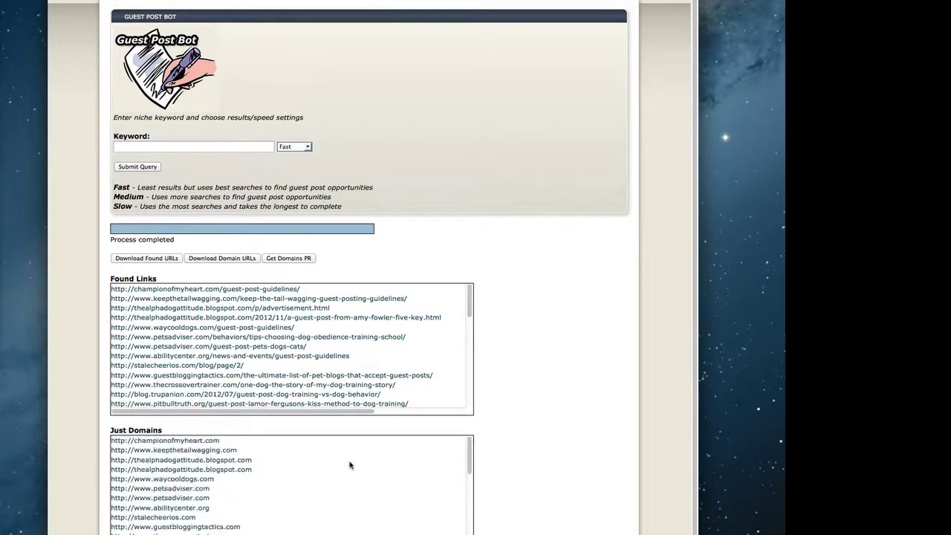
scroll(349, 465, down, 2)
scroll(348, 463, up, 2)
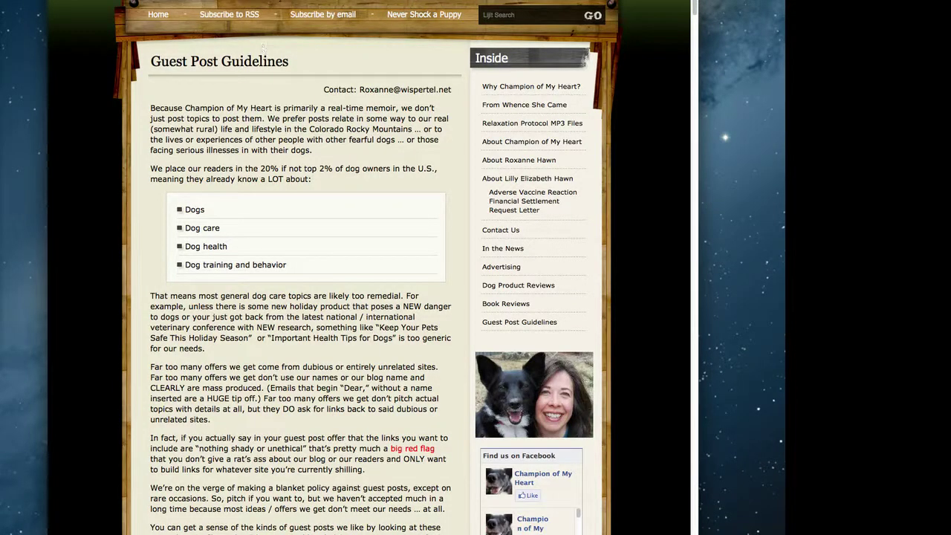
key(alt+Left)
scroll(544, 232, down, 1)
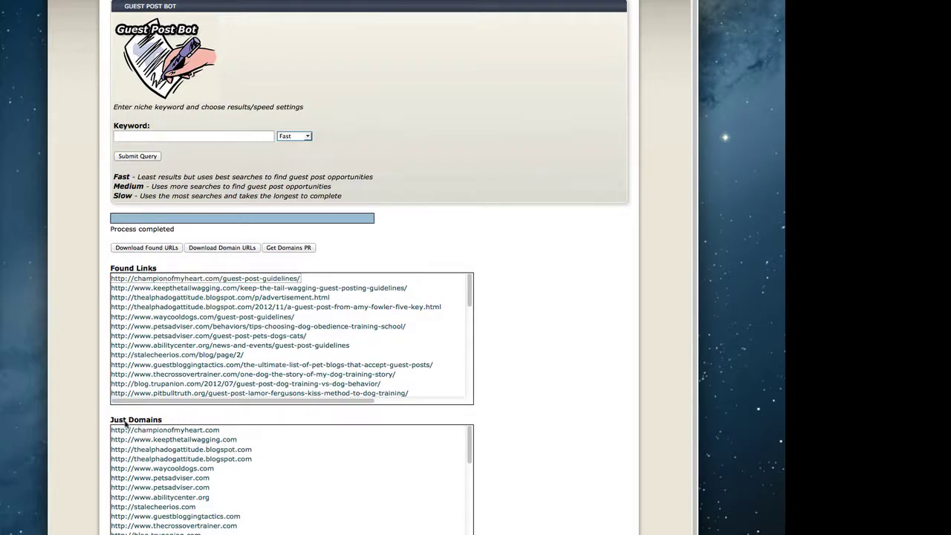
click(295, 258)
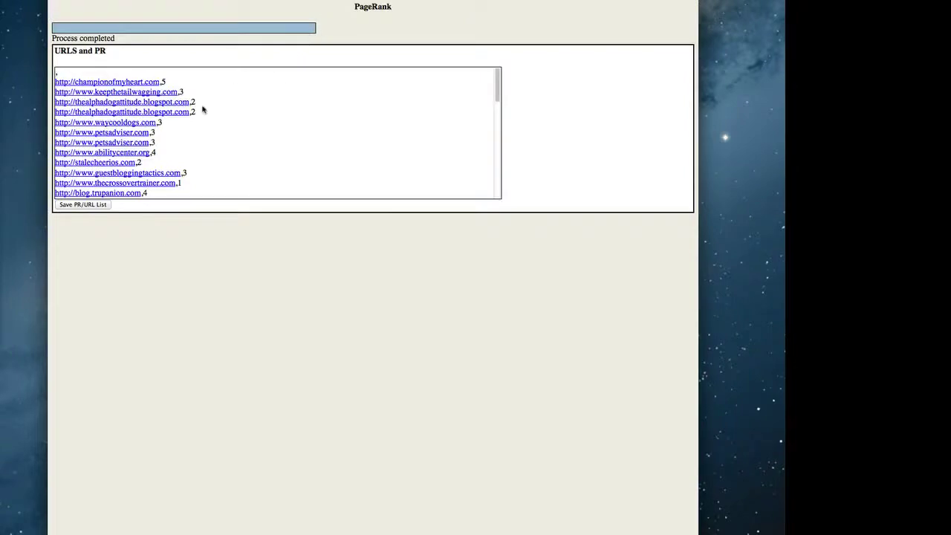
scroll(140, 101, down, 2)
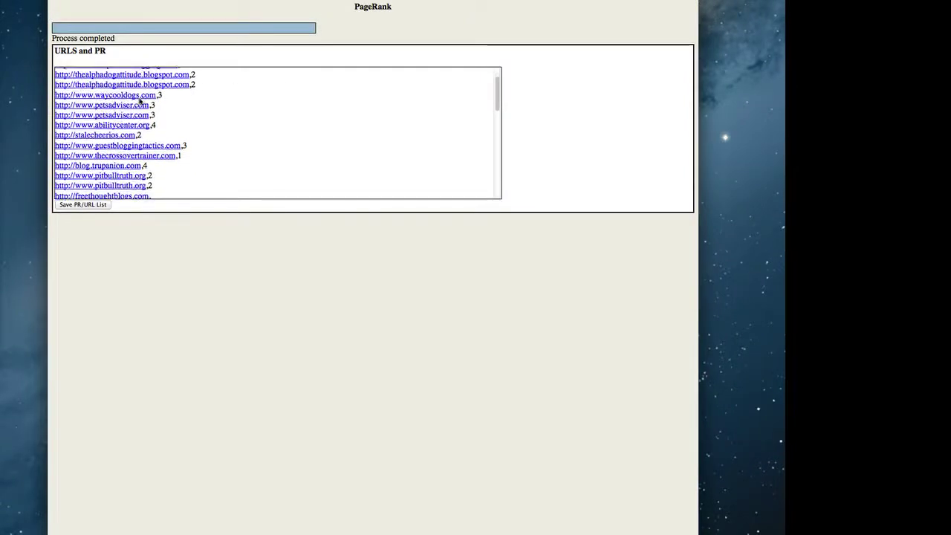
scroll(140, 99, down, 10)
scroll(133, 149, up, 15)
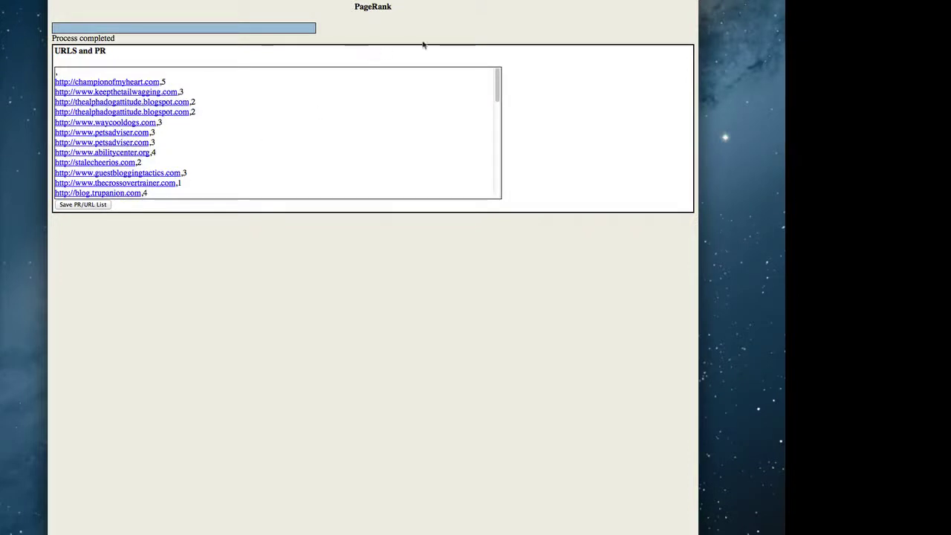
scroll(265, 159, down, 1)
scroll(265, 159, down, 2)
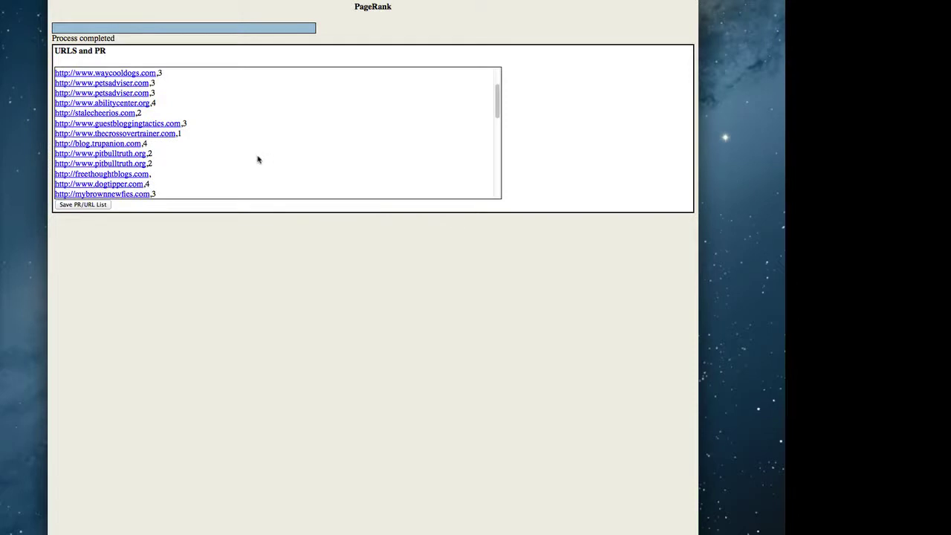
scroll(257, 159, up, 2)
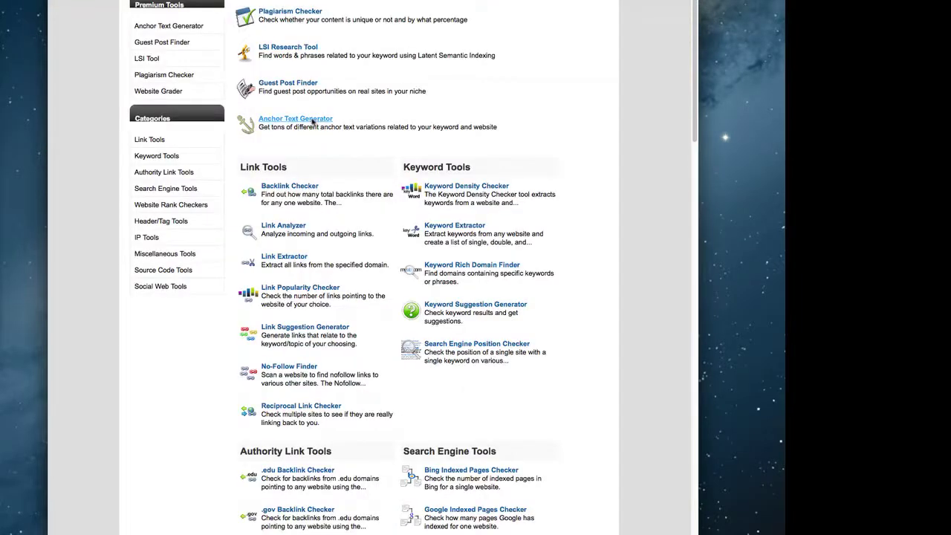
Open the Anchor Text Generator link in a new tab.
right_click(313, 123)
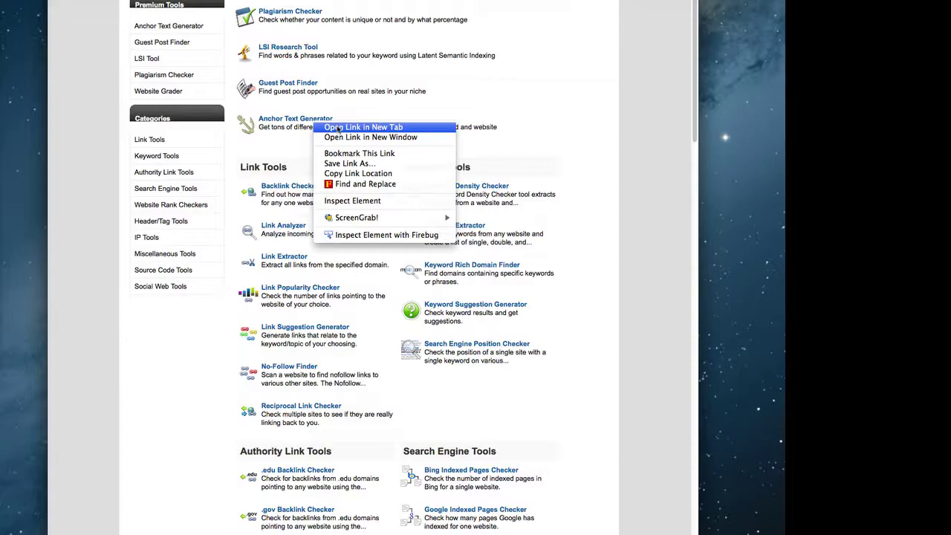
click(338, 127)
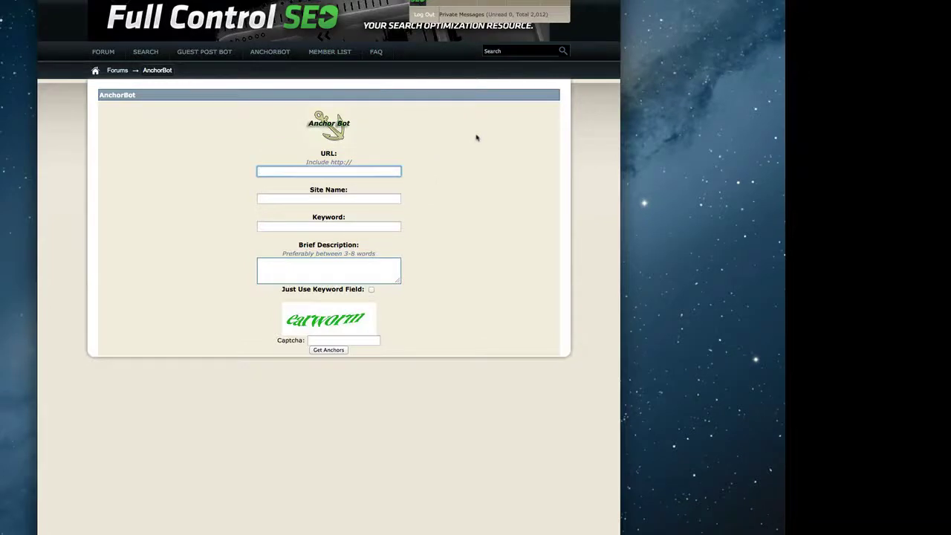
text(http)
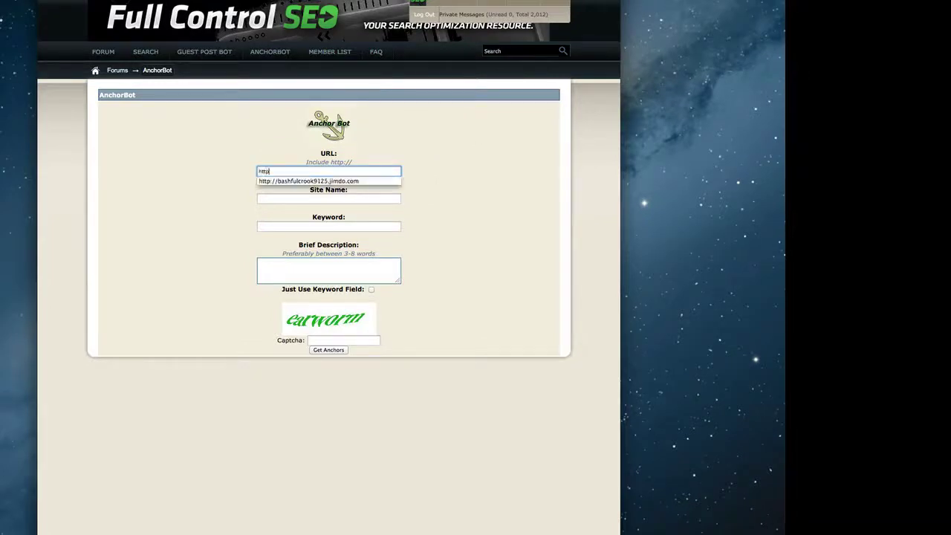
text(://www.full)
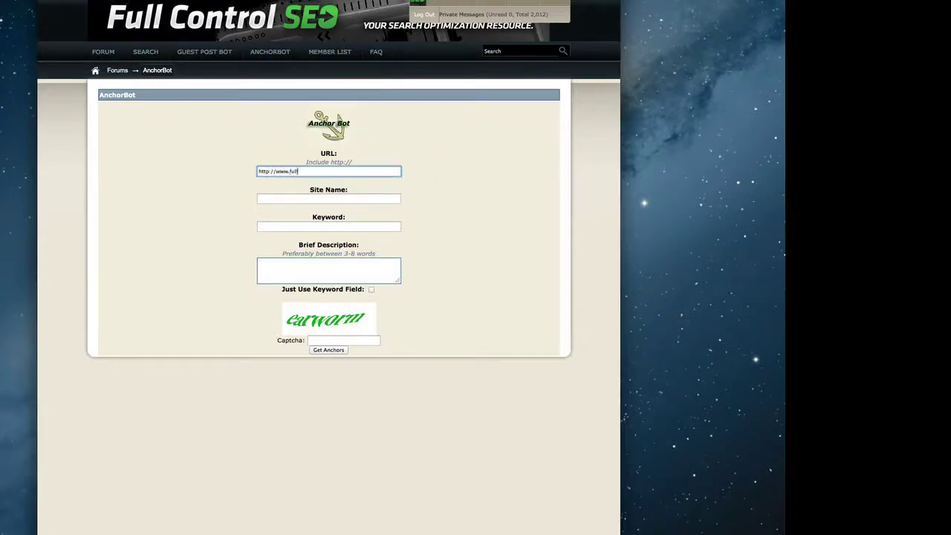
text(controlseo.com)
click(329, 199)
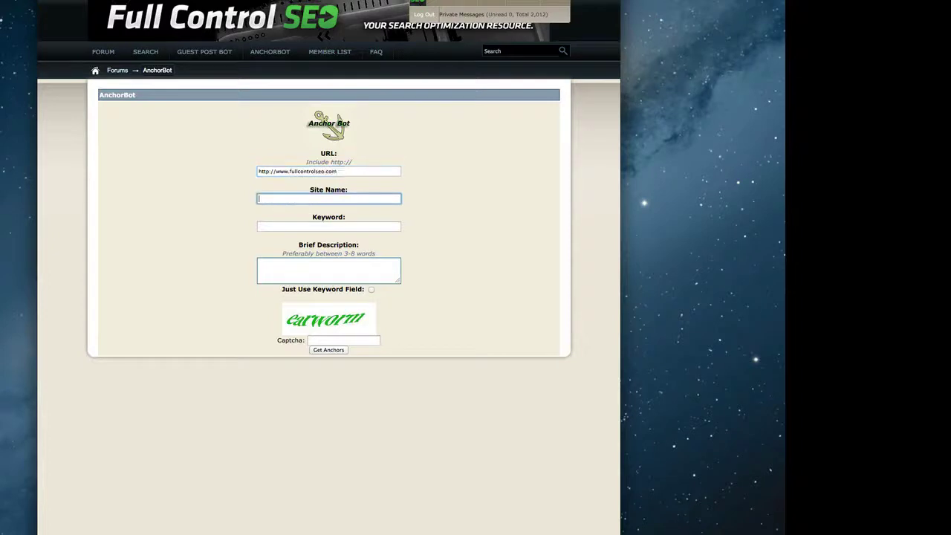
text(Full Control SEO)
Enter keyword 'search engine optimization' and description 'SEO resource', then tick Just Use Keyword Field.
click(328, 226)
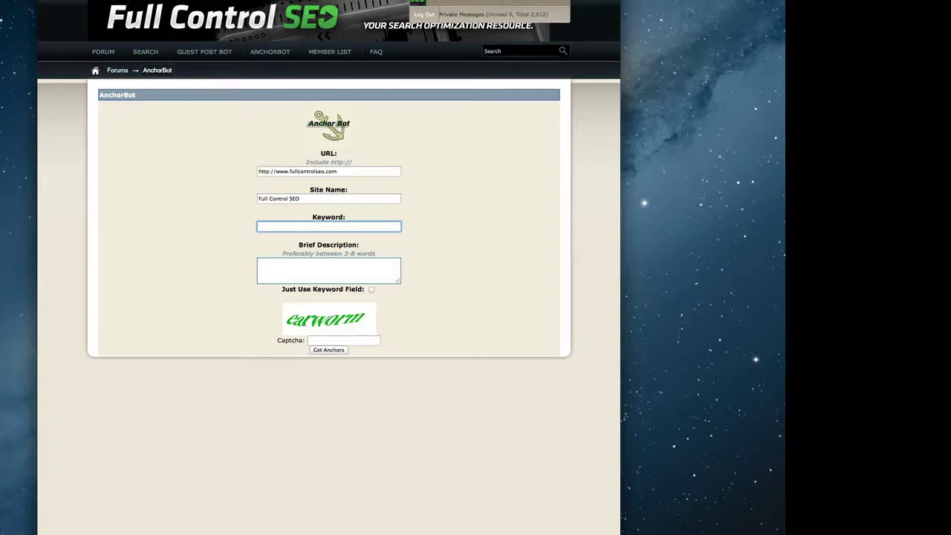
text(search engine optimization)
click(259, 263)
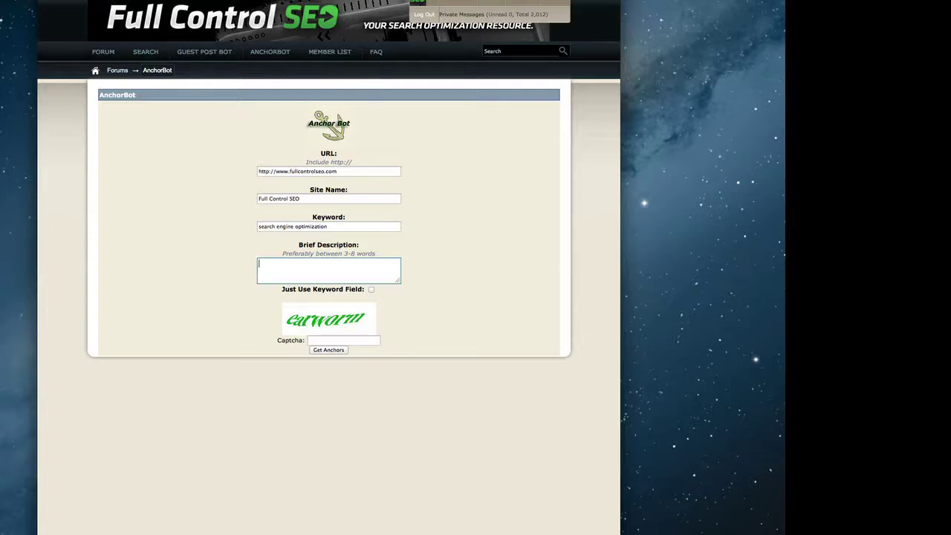
text(SEO resource)
click(372, 290)
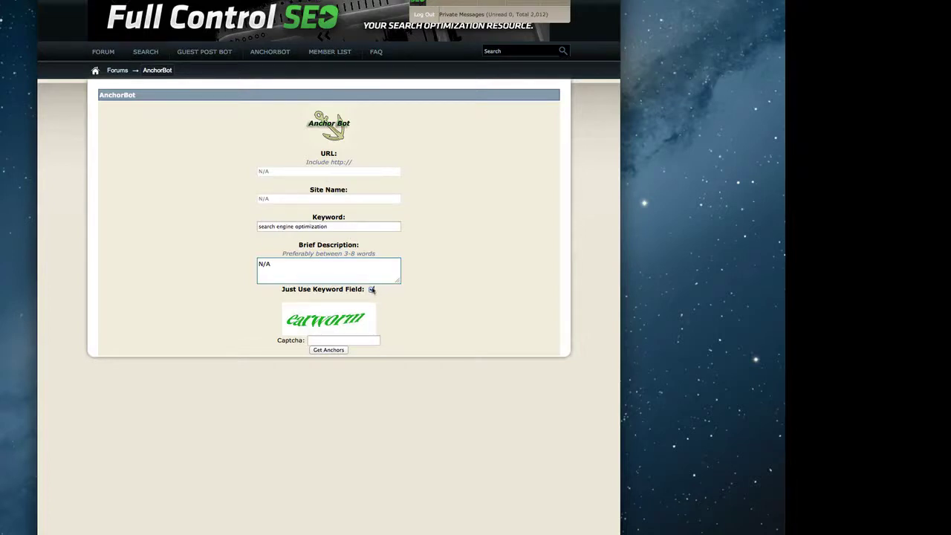
click(372, 290)
click(300, 172)
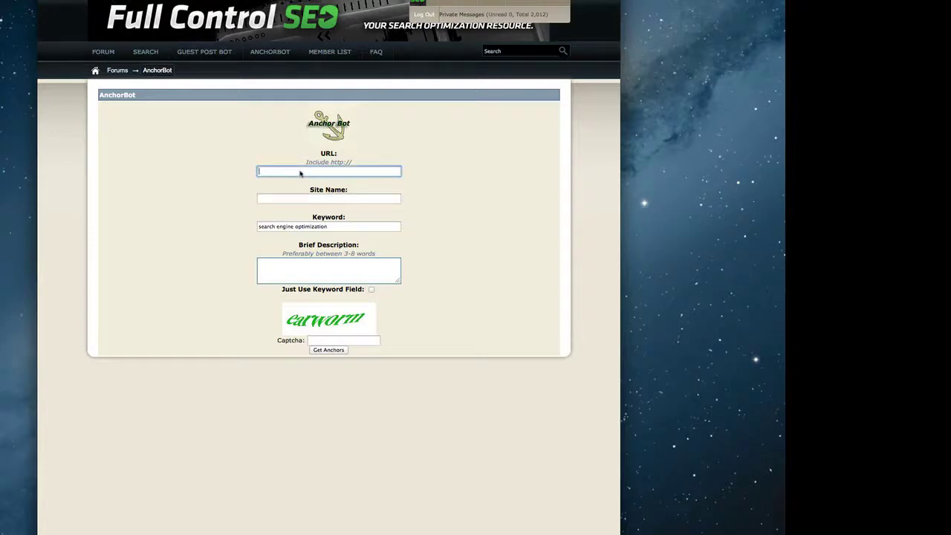
text(http://www.fullcontrolseo.com)
key(Tab)
text(Full Cont)
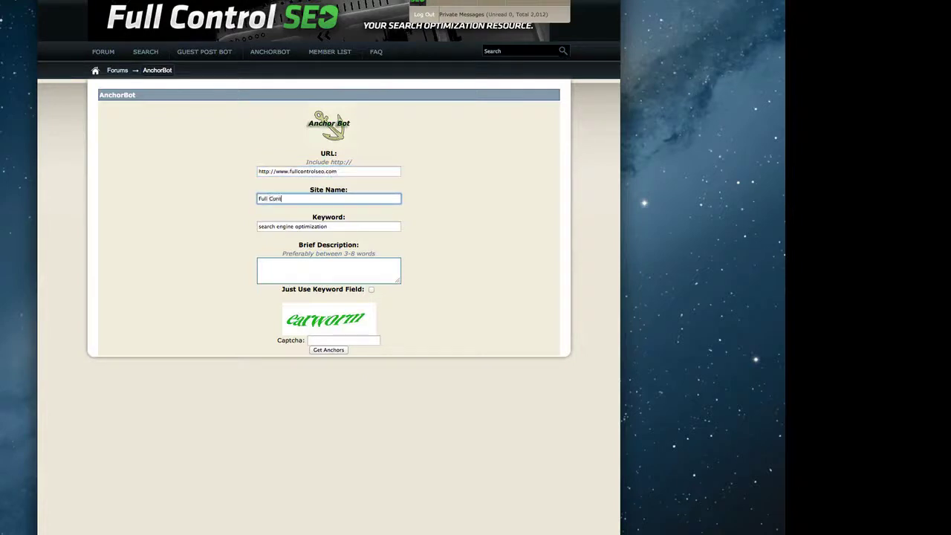
text(rol SEO)
key(Tab)
key(Tab)
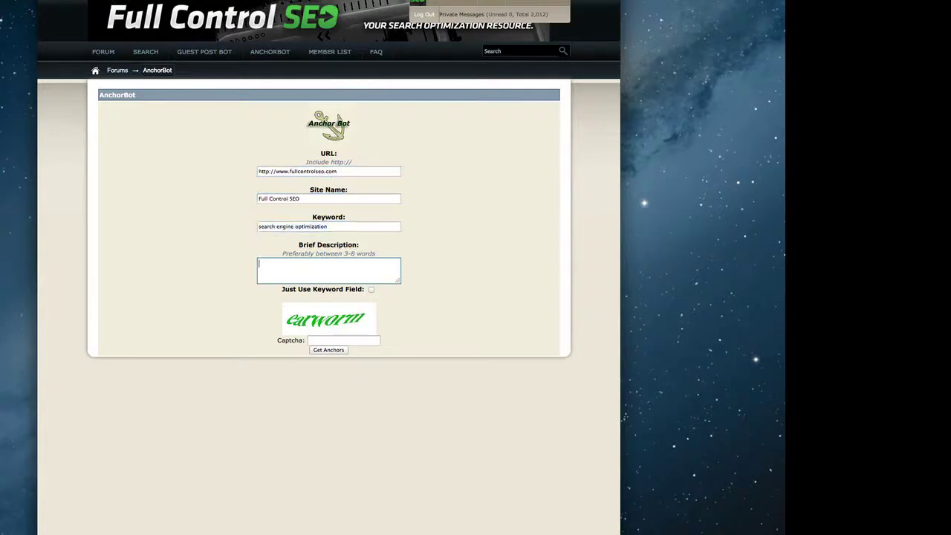
text(SEO resource)
click(258, 265)
text(The best)
Enter the captcha code and submit the form to generate anchors.
click(346, 339)
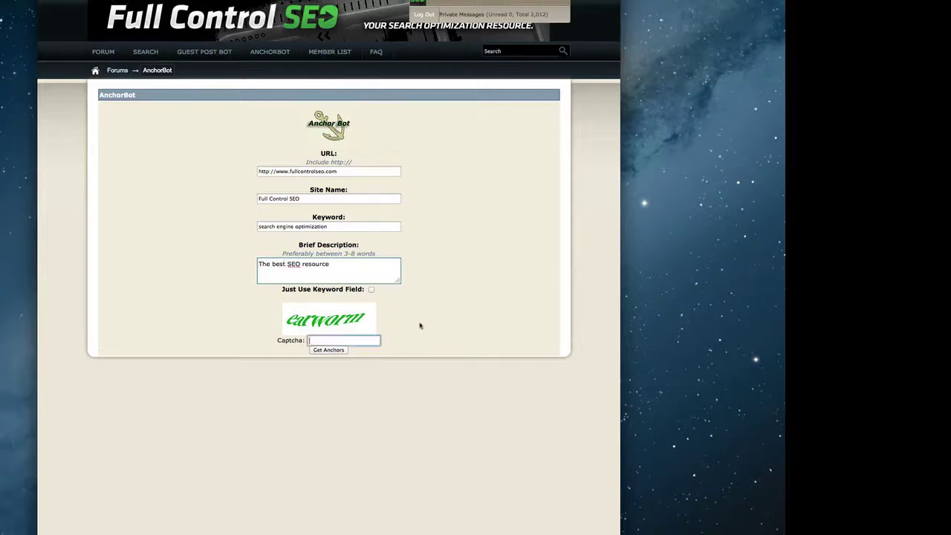
text(earworm)
click(325, 351)
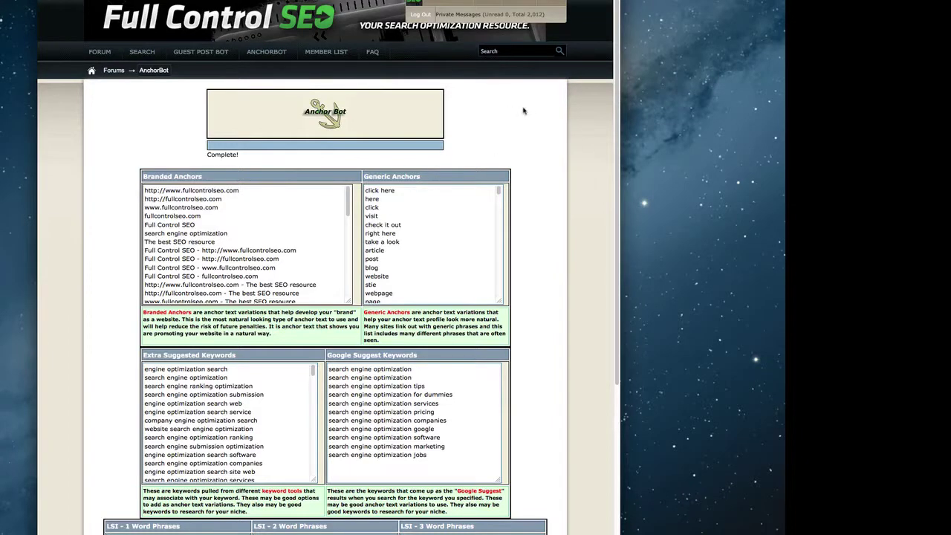
scroll(535, 116, down, 2)
scroll(538, 114, up, 2)
scroll(218, 202, down, 5)
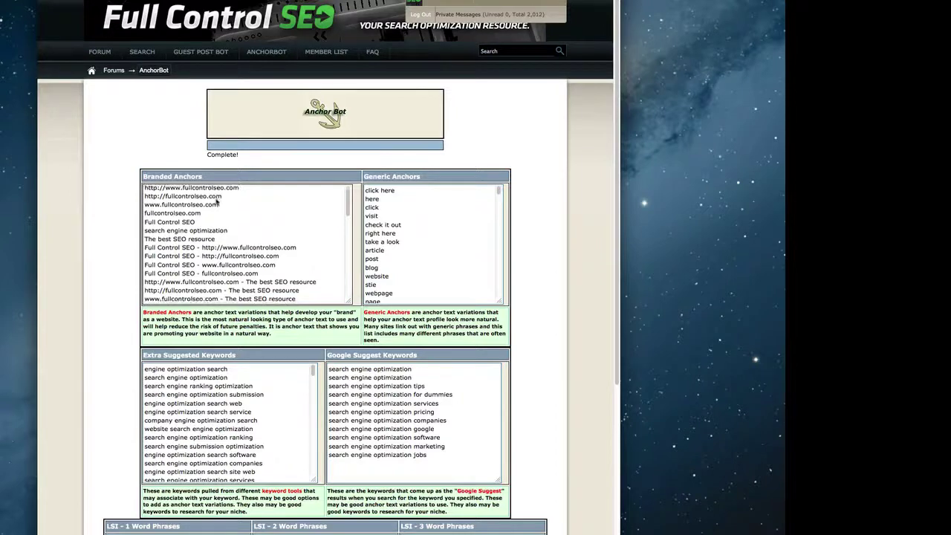
scroll(218, 202, down, 3)
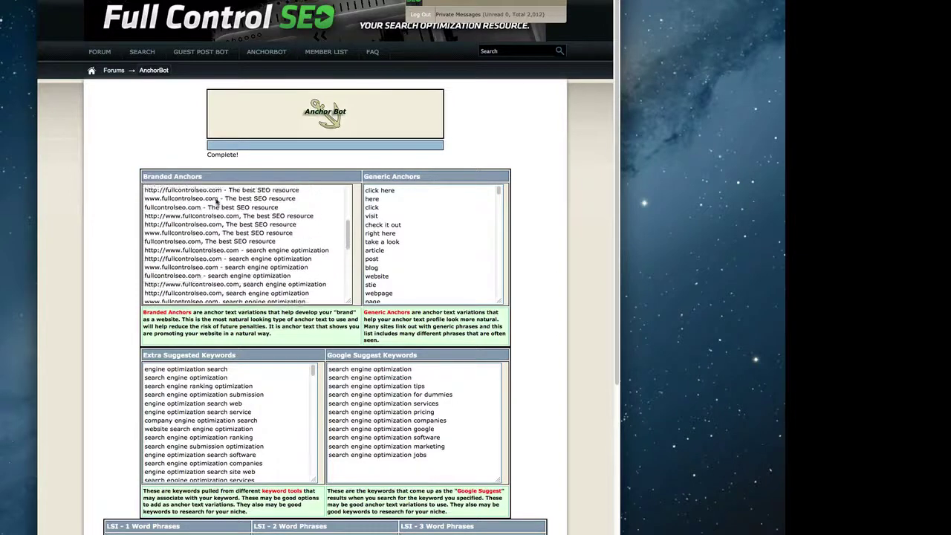
scroll(217, 202, down, 4)
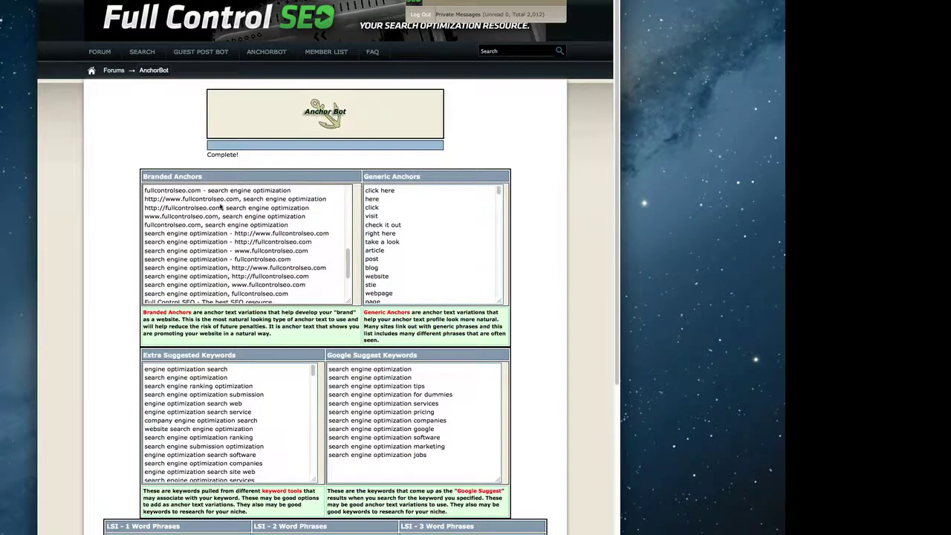
scroll(267, 279, down, 2)
scroll(268, 279, up, 10)
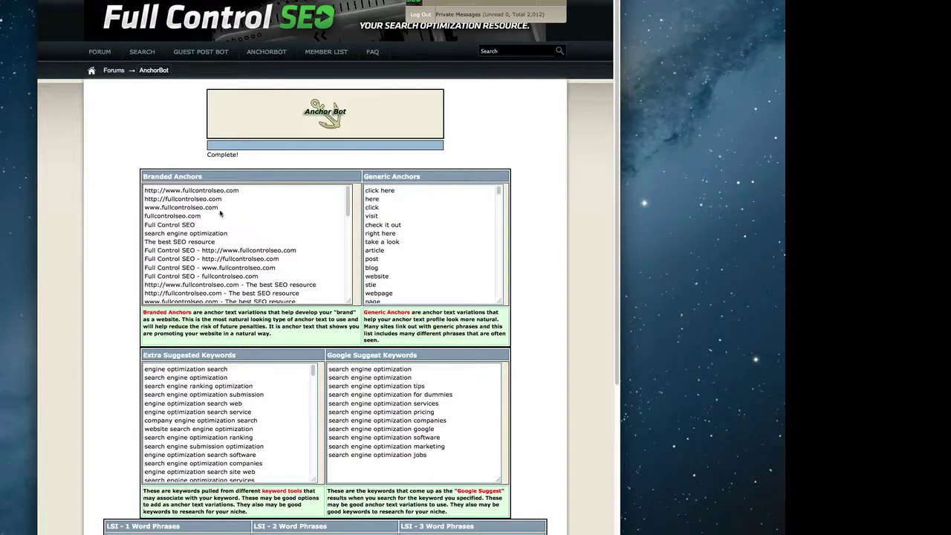
scroll(220, 214, down, 2)
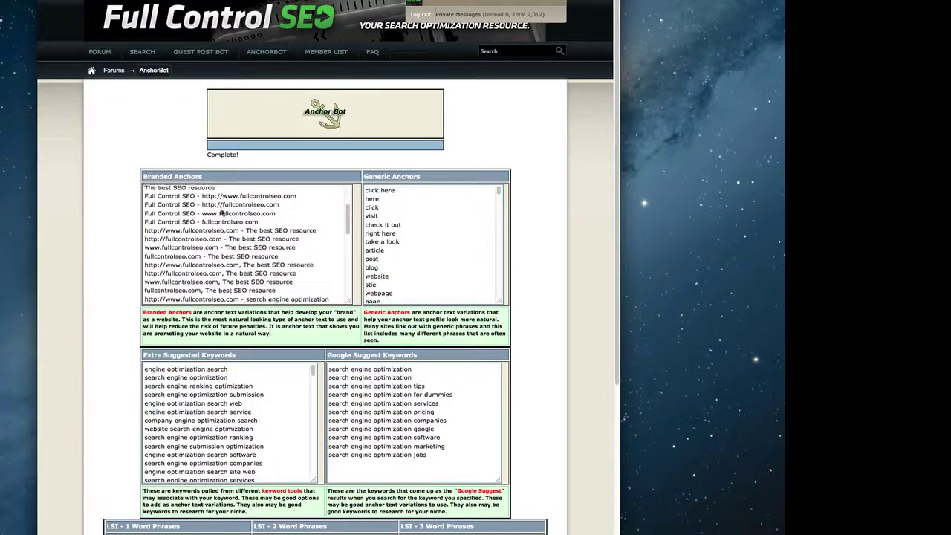
scroll(226, 210, down, 4)
scroll(228, 212, up, 10)
scroll(426, 222, down, 3)
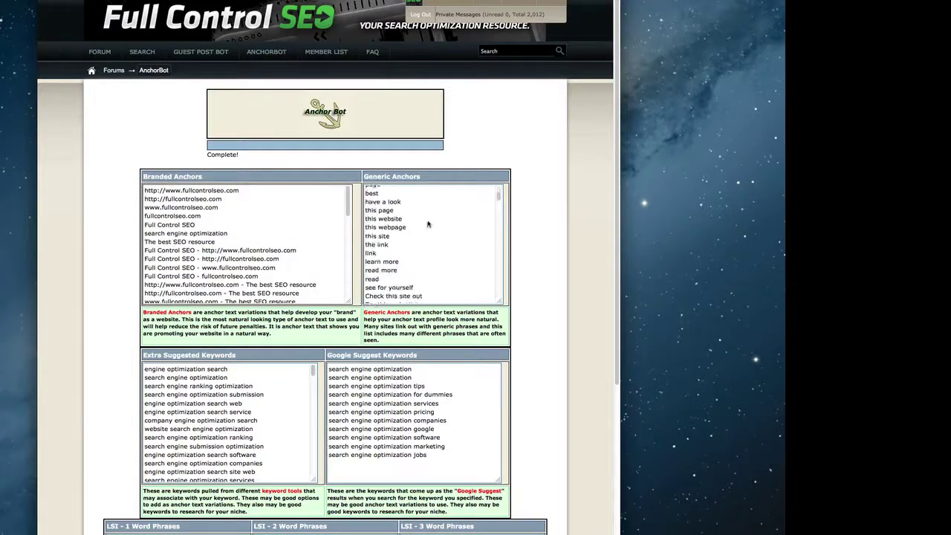
scroll(424, 227, up, 5)
scroll(300, 311, down, 3)
scroll(300, 310, down, 5)
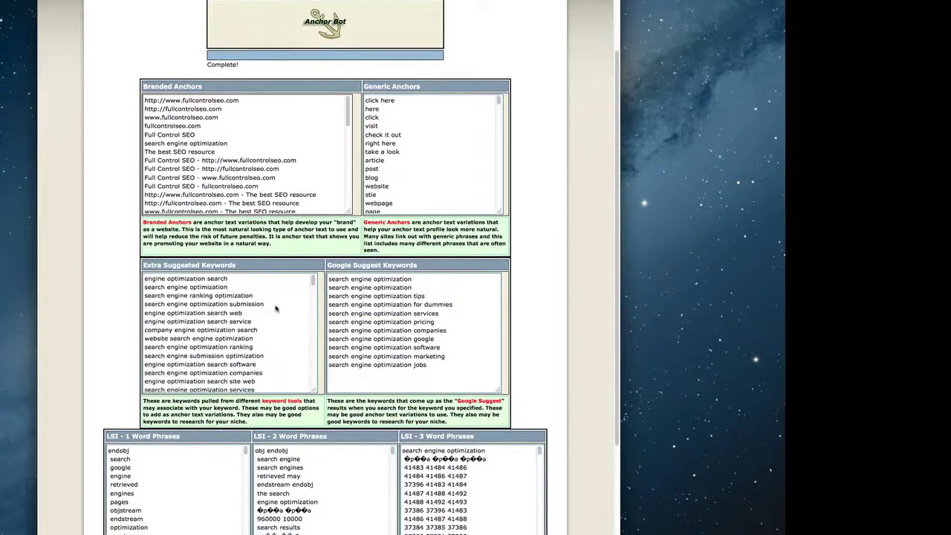
scroll(264, 309, down, 3)
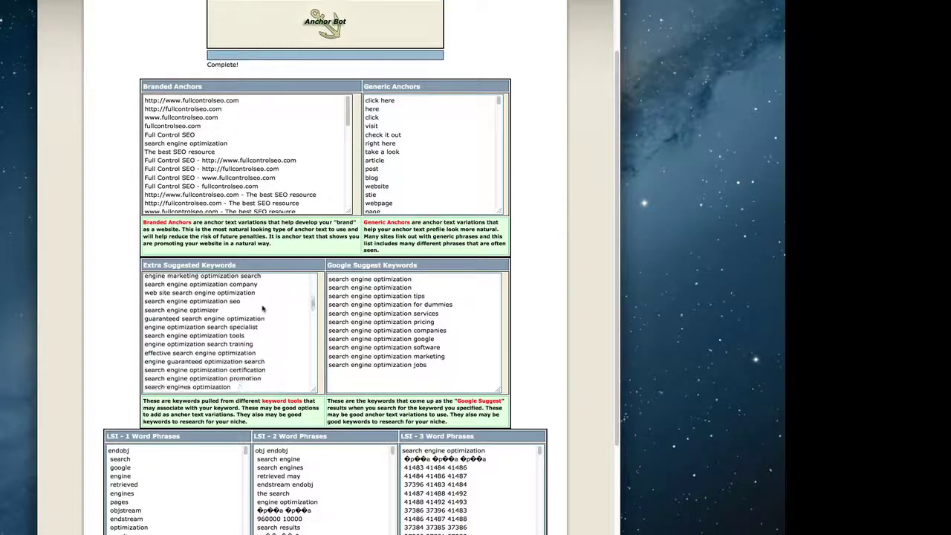
scroll(271, 311, up, 6)
scroll(272, 312, up, 3)
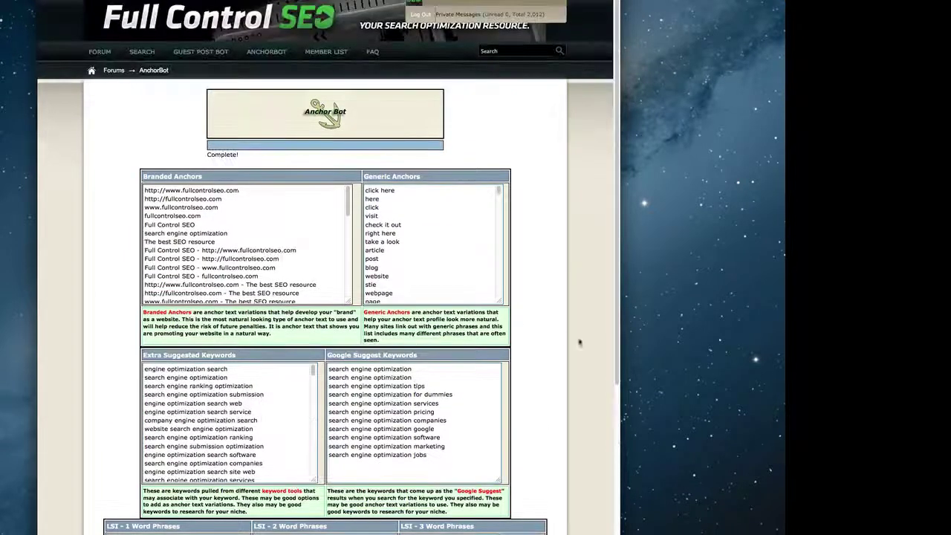
scroll(406, 300, down, 5)
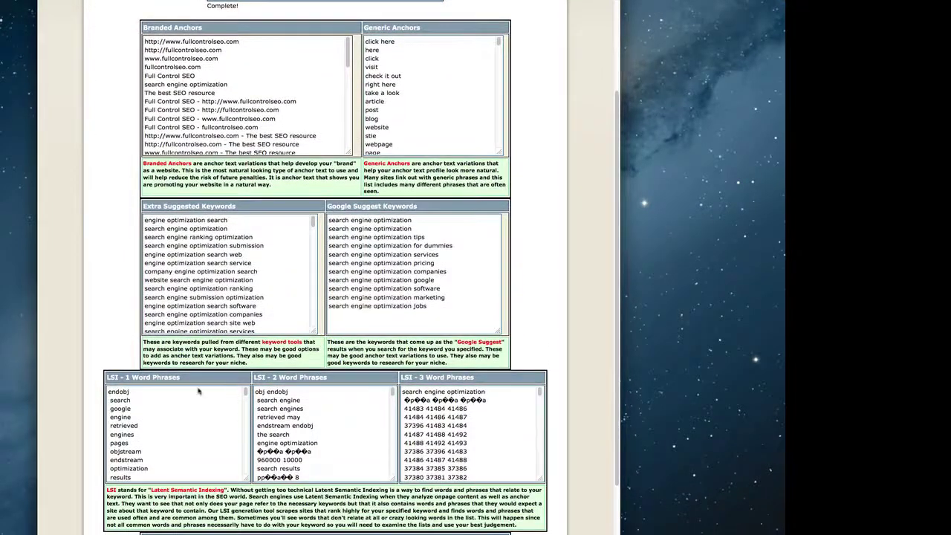
scroll(177, 435, down, 3)
scroll(407, 444, down, 4)
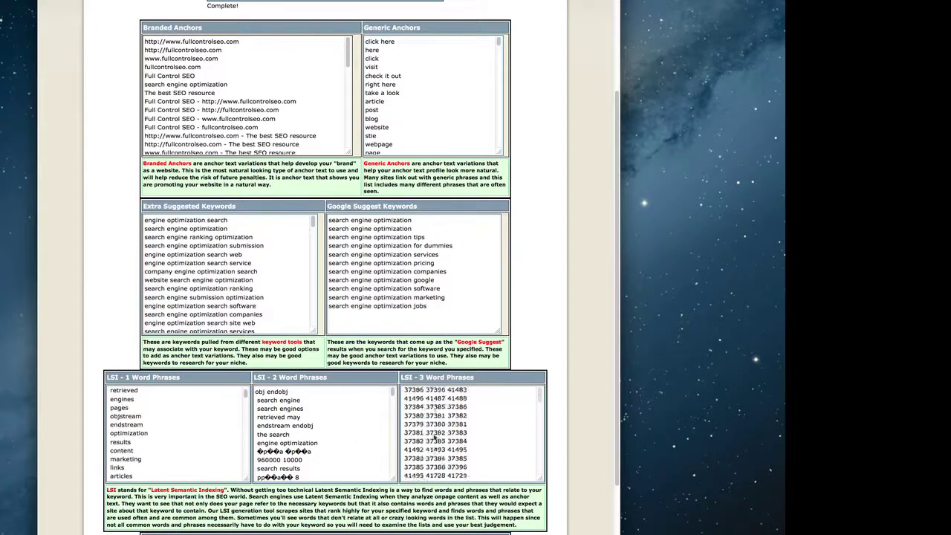
scroll(439, 427, up, 6)
scroll(451, 413, up, 2)
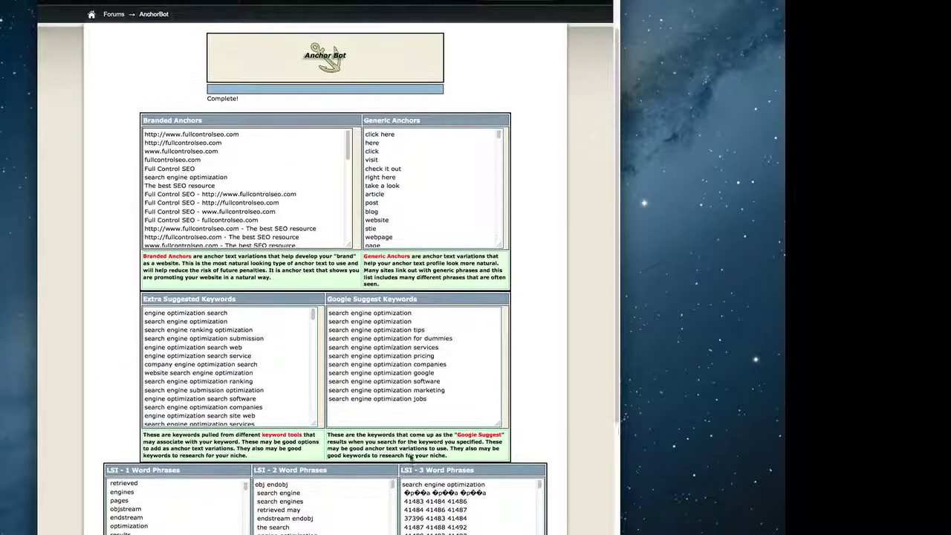
scroll(431, 245, down, 8)
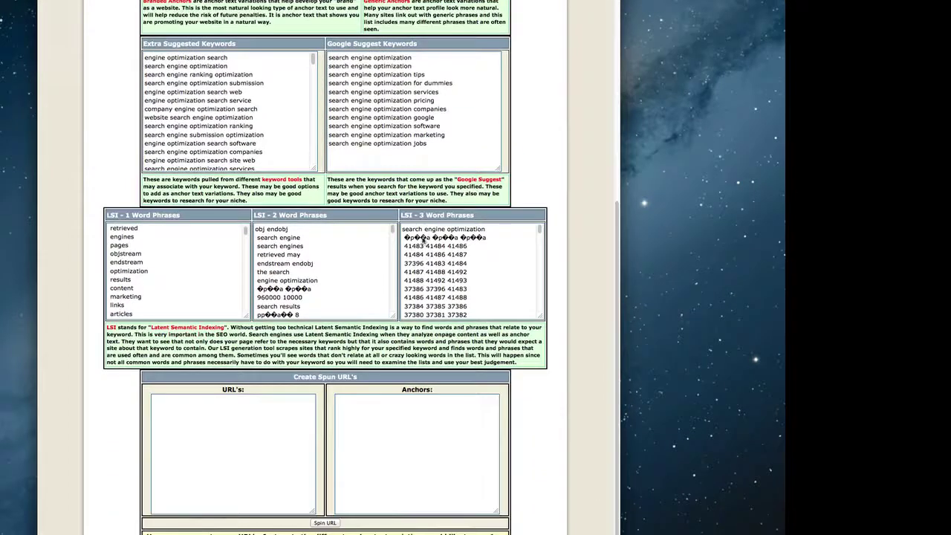
scroll(489, 279, down, 2)
scroll(490, 280, up, 3)
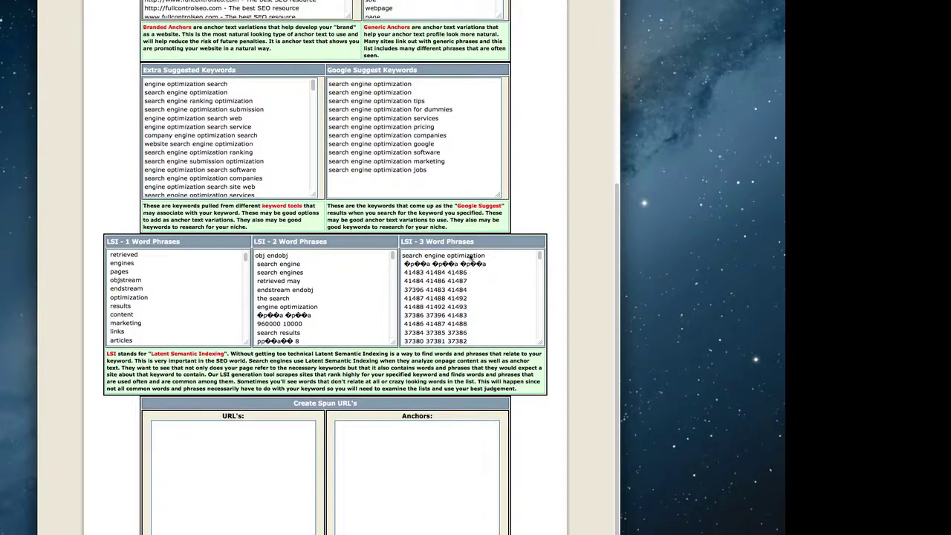
scroll(411, 290, down, 2)
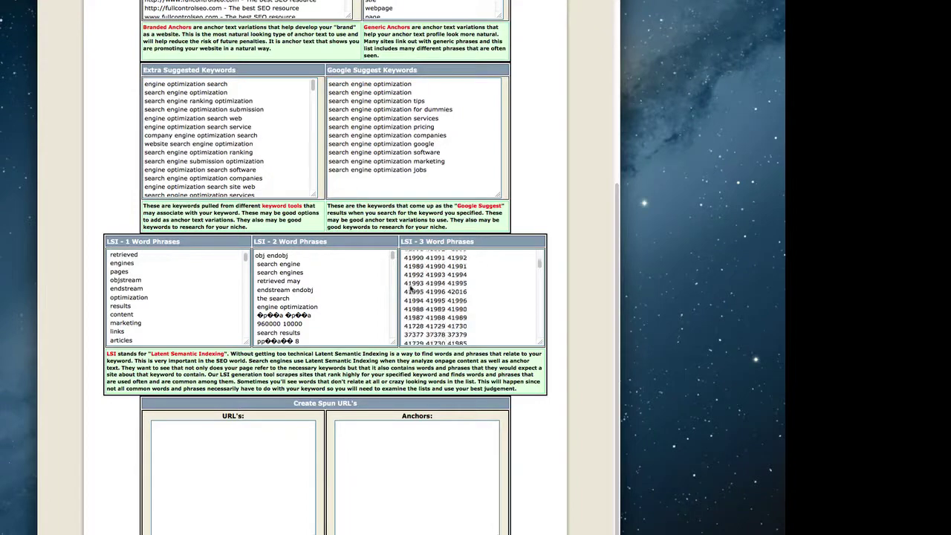
scroll(260, 342, up, 15)
scroll(127, 369, down, 15)
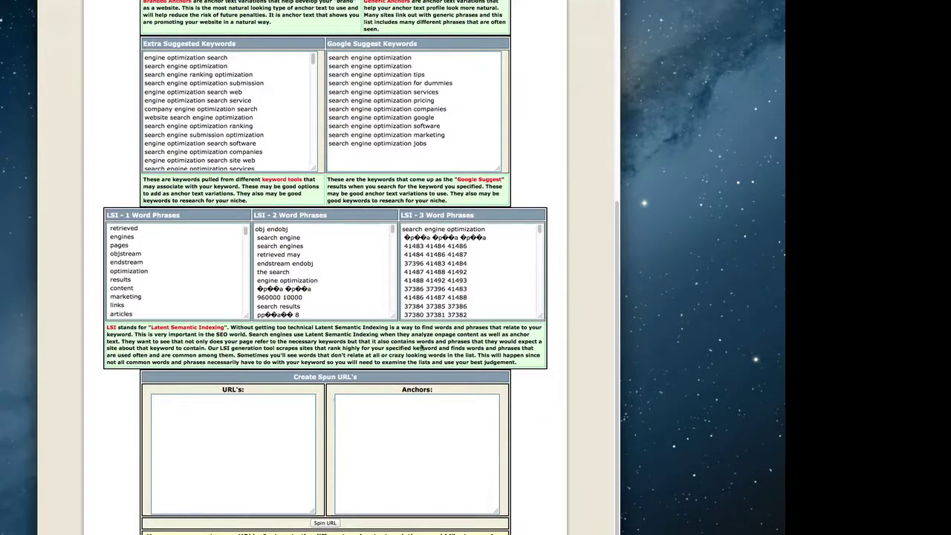
click(251, 427)
text(http://www.fullcontrolseo.com)
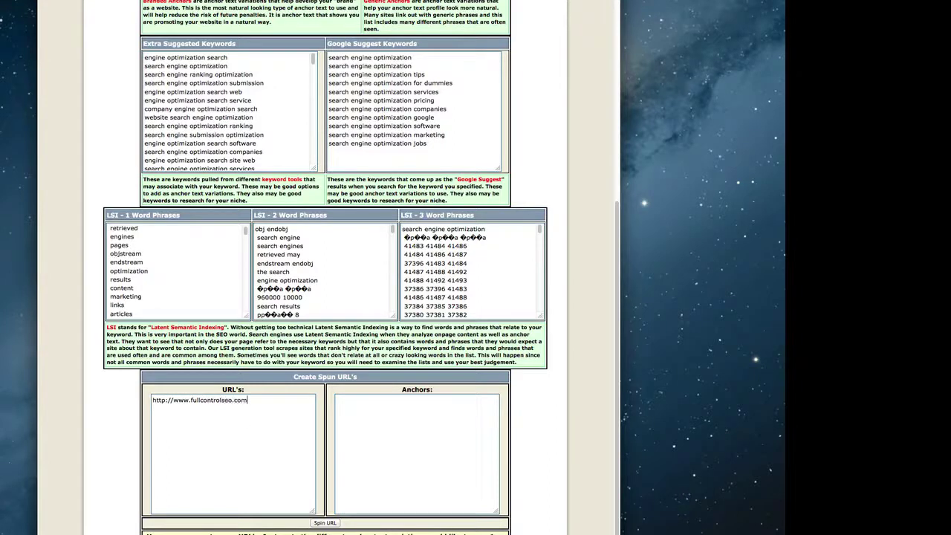
scroll(266, 149, down, 10)
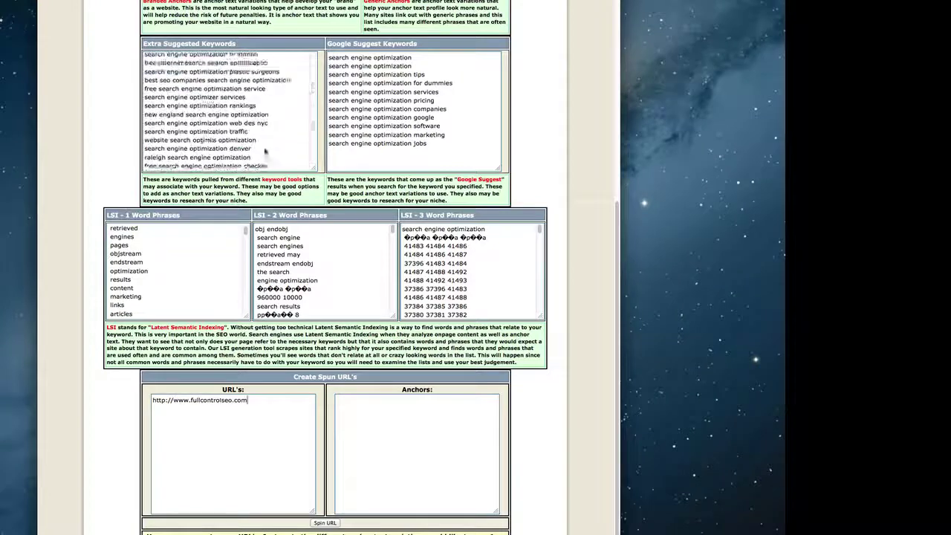
drag(261, 157, 138, 6)
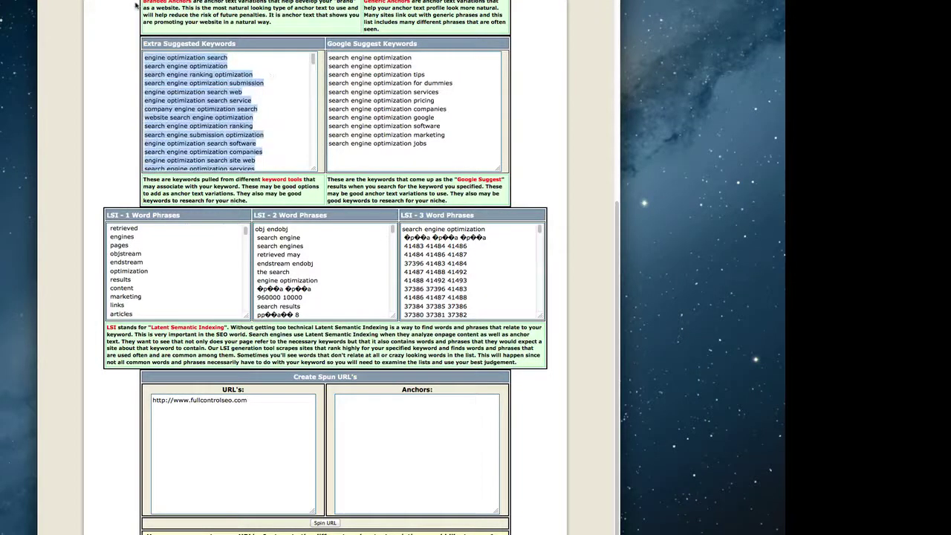
click(403, 436)
key(ctrl+v)
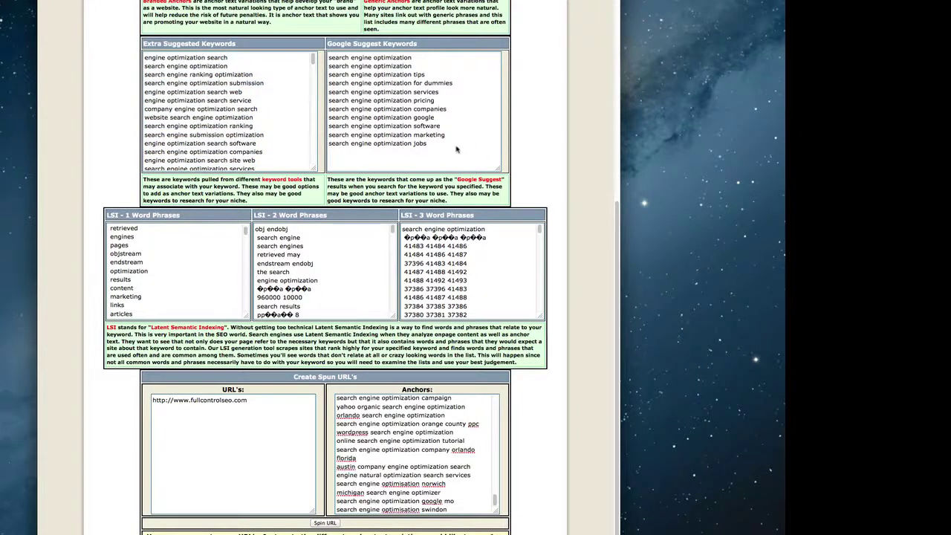
Add all the Google Suggest Keywords to the Anchors list.
click(456, 149)
key(ctrl+a)
key(ctrl+c)
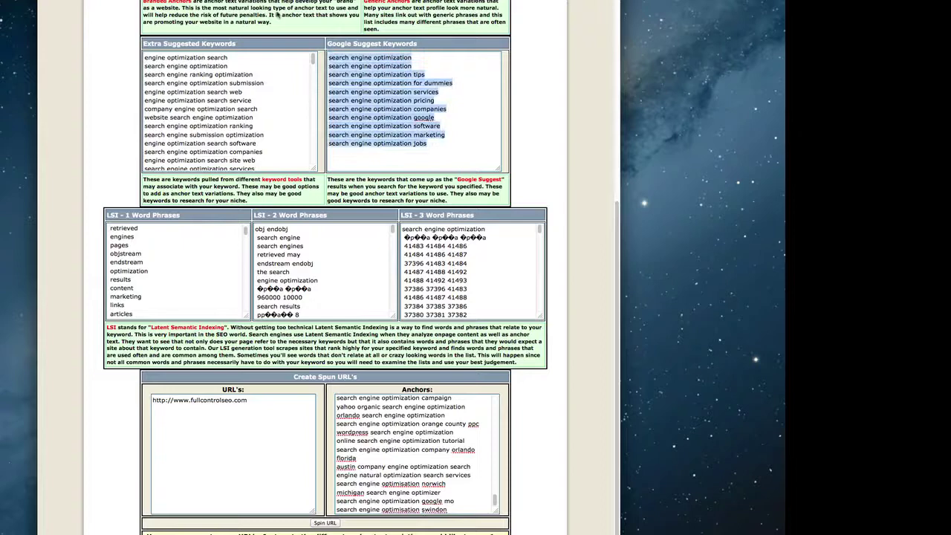
click(469, 510)
key(ctrl+v)
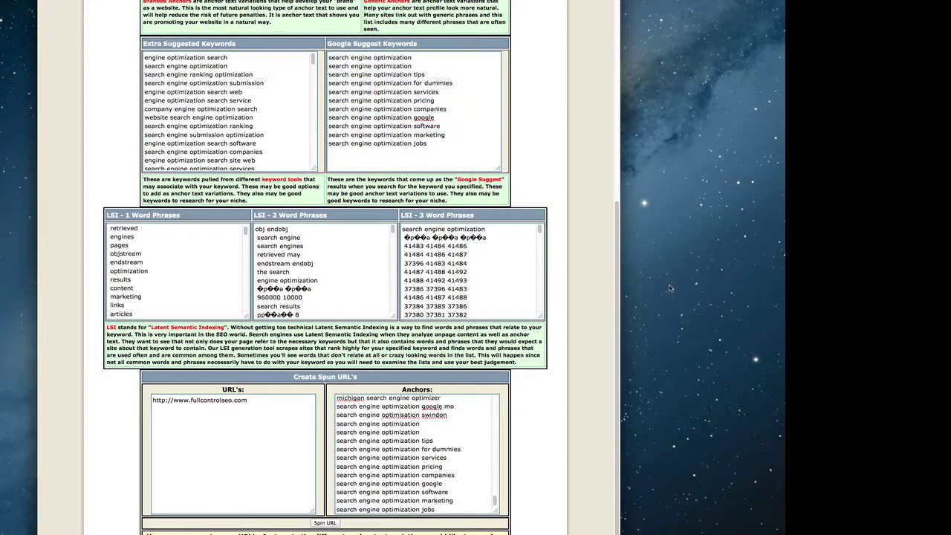
Copy the Branded and Generic anchor phrases and paste them into the Anchors list.
scroll(548, 223, up, 3)
scroll(549, 222, up, 3)
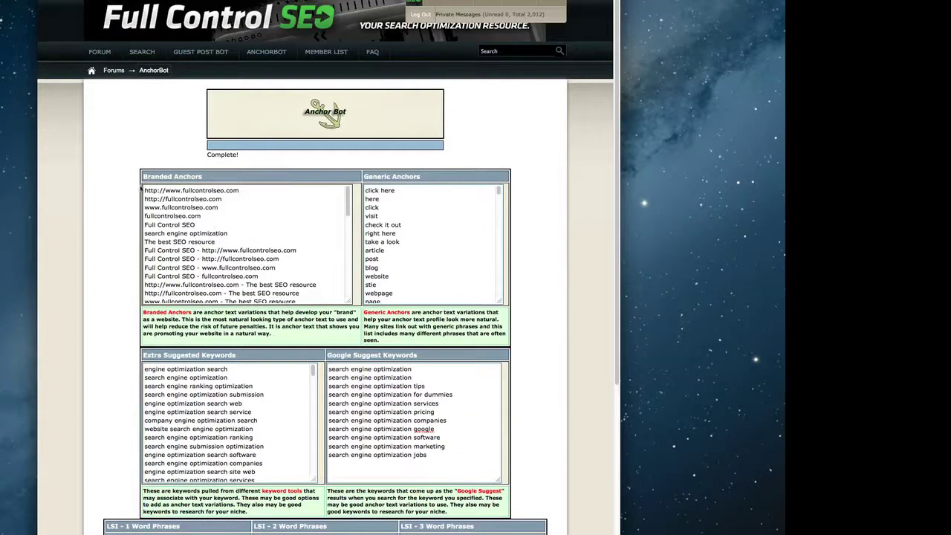
drag(144, 191, 245, 306)
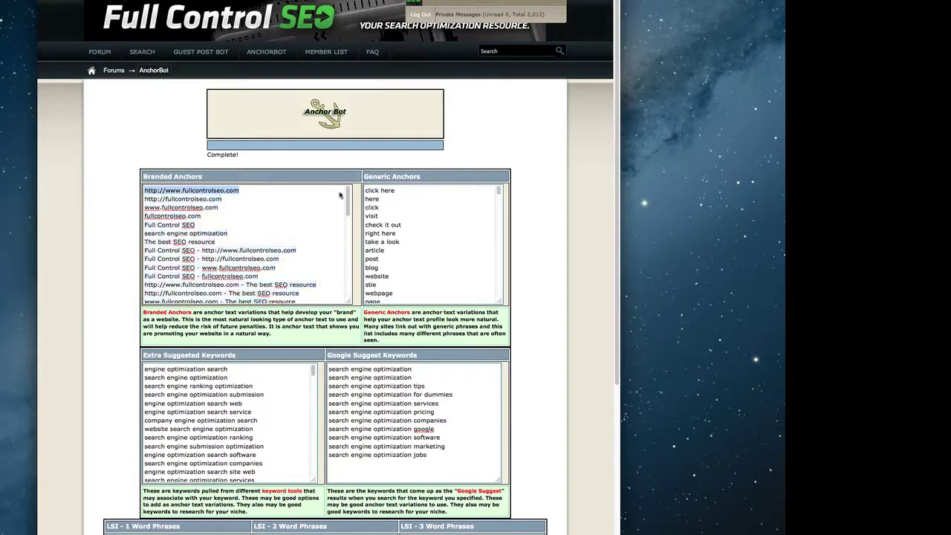
scroll(275, 281, down, 5)
scroll(300, 157, up, 5)
scroll(310, 149, down, 1)
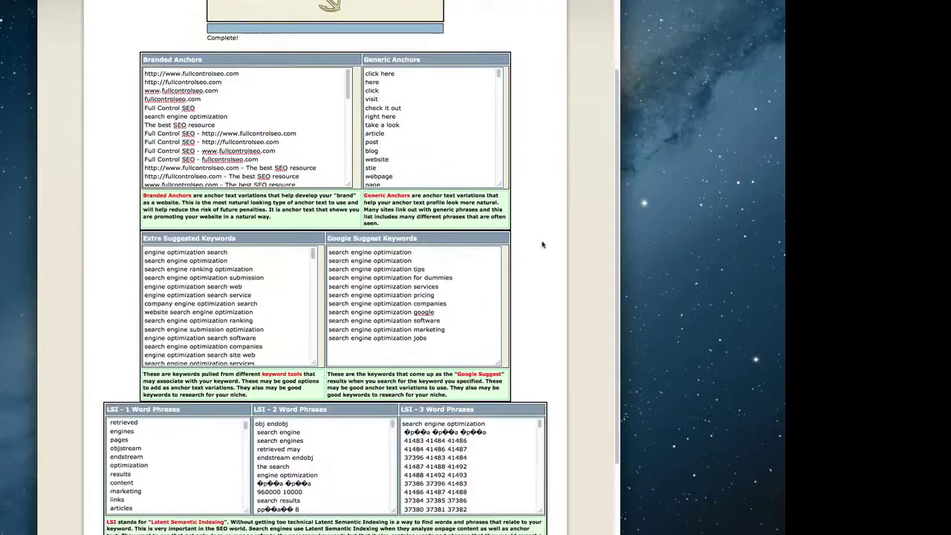
scroll(468, 475, down, 3)
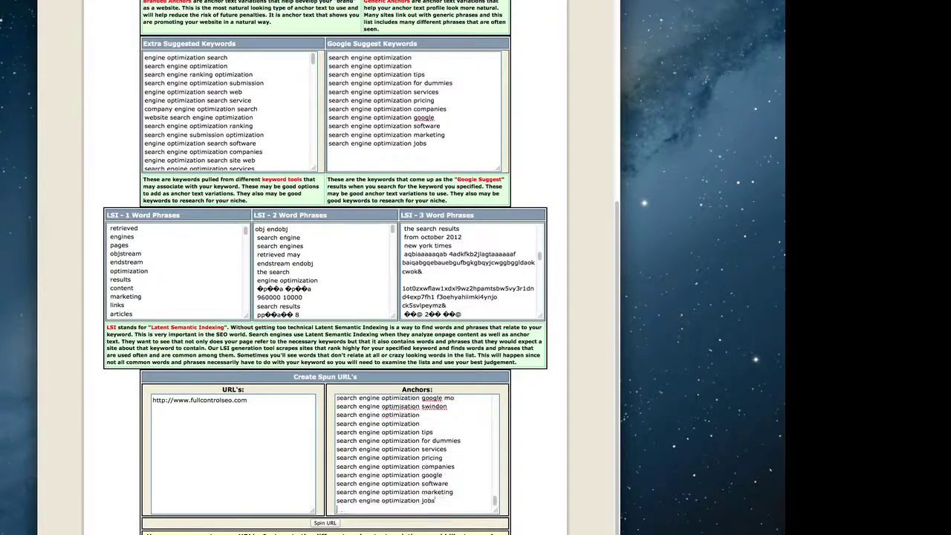
scroll(569, 301, up, 6)
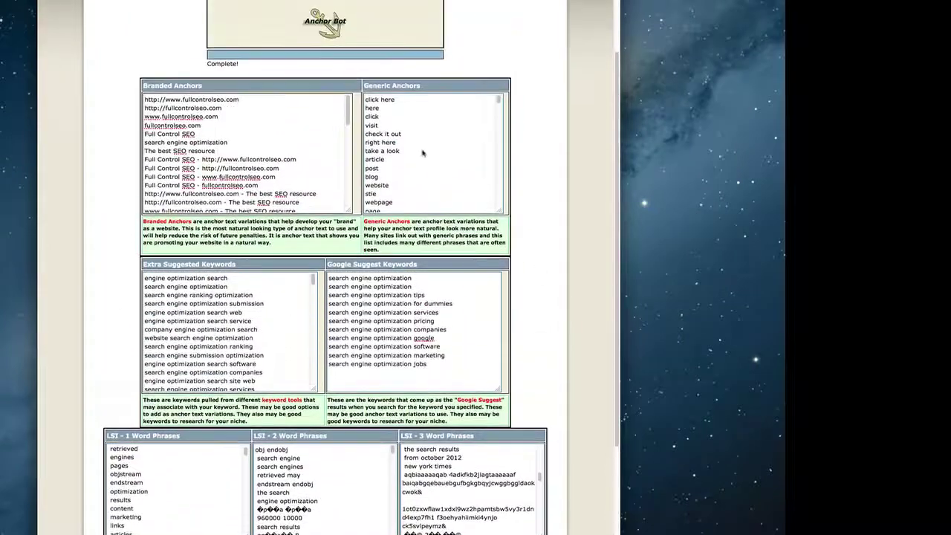
drag(365, 99, 414, 299)
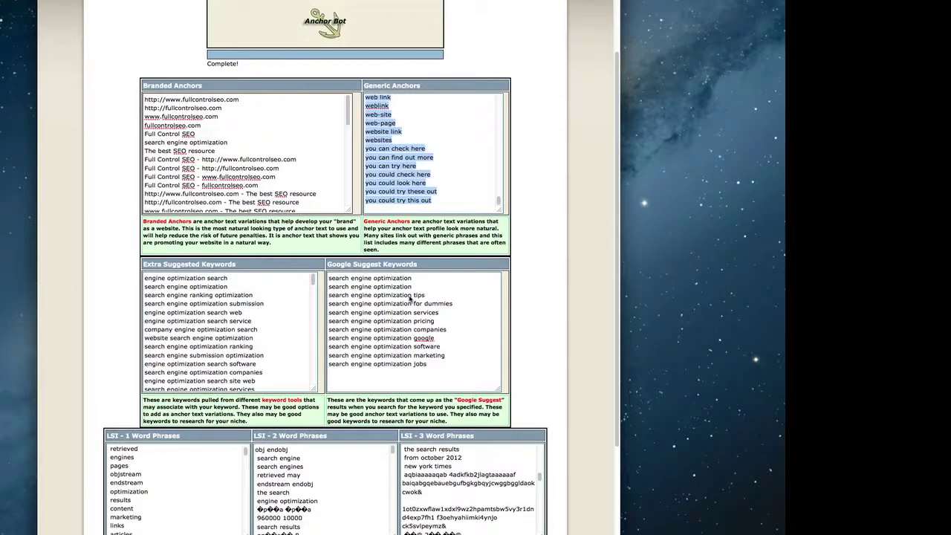
scroll(575, 433, down, 1)
scroll(574, 432, down, 5)
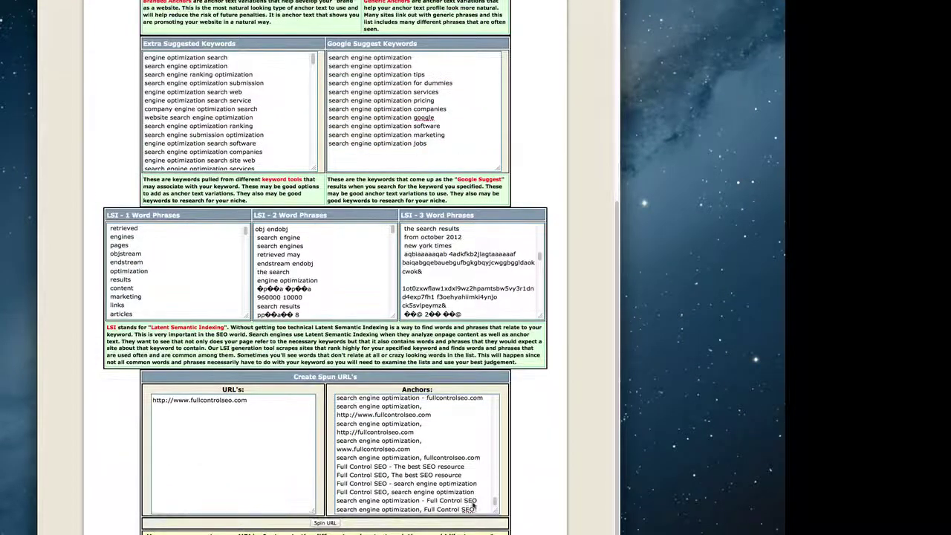
click(437, 511)
key(super+v)
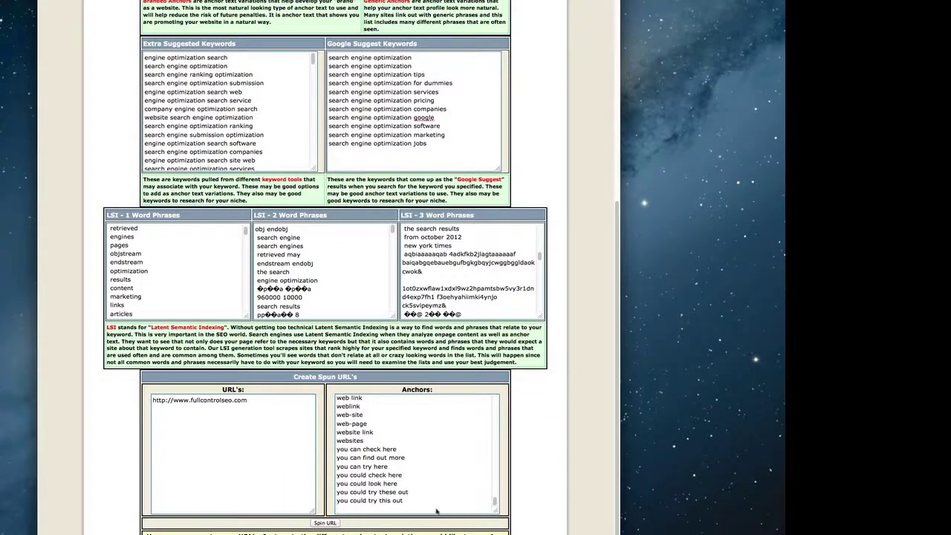
Spin the URL and anchors into HTML and BBCode links, then scroll back to the anchor results.
click(329, 524)
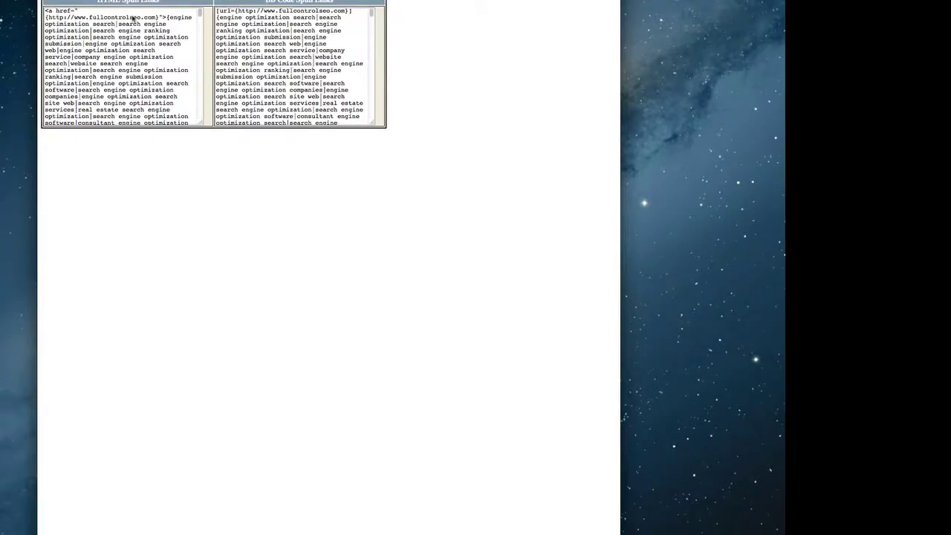
scroll(133, 18, down, 5)
scroll(133, 18, down, 10)
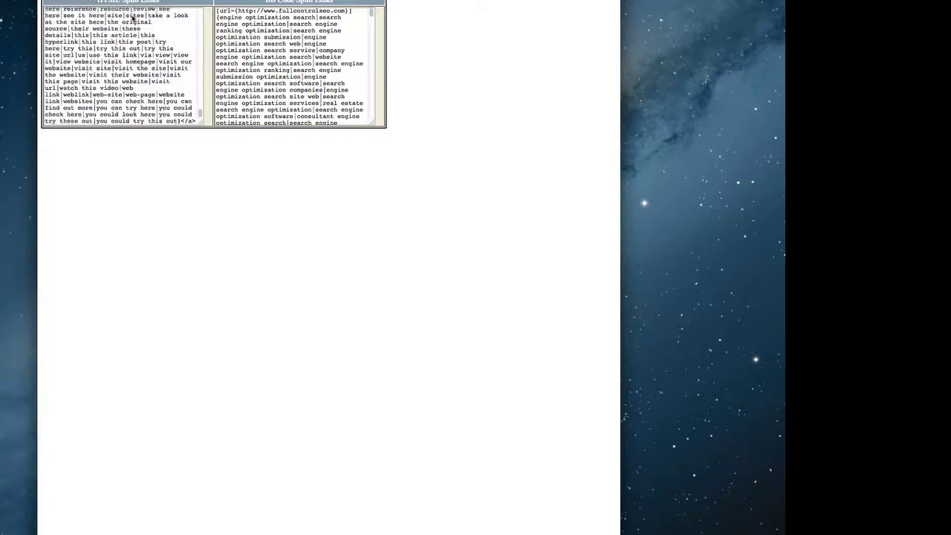
scroll(144, 85, up, 15)
scroll(143, 86, up, 5)
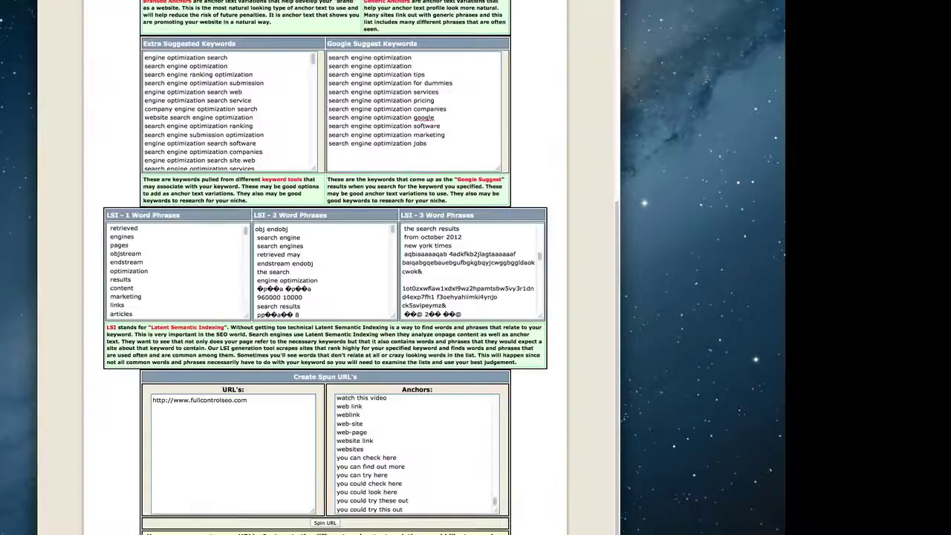
scroll(375, 162, up, 10)
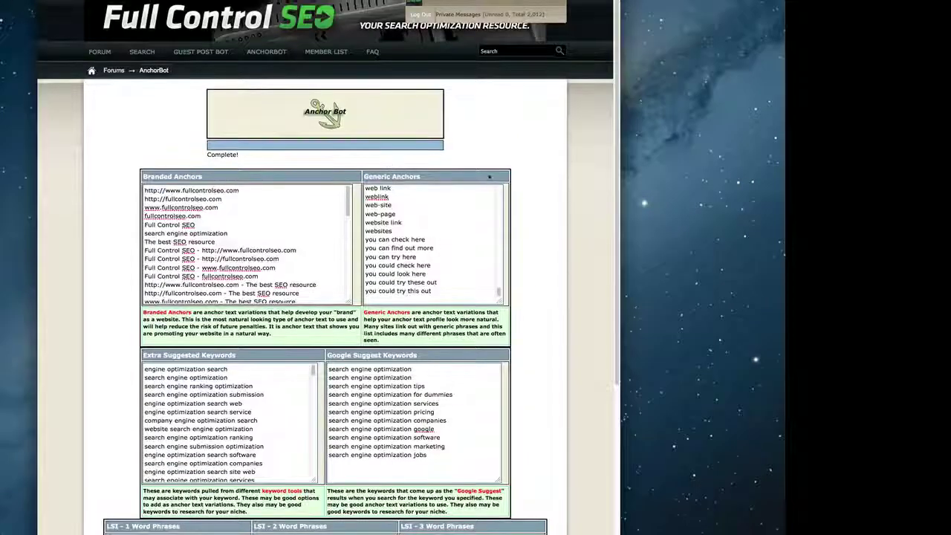